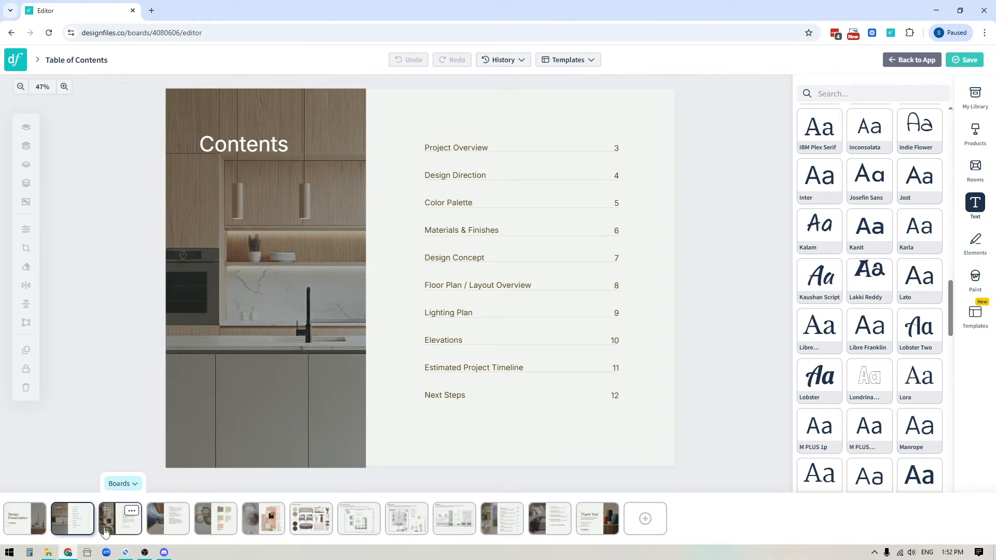
# Open the Project Overview board and bring up the collection of text fonts.
pyautogui.click(124, 529)
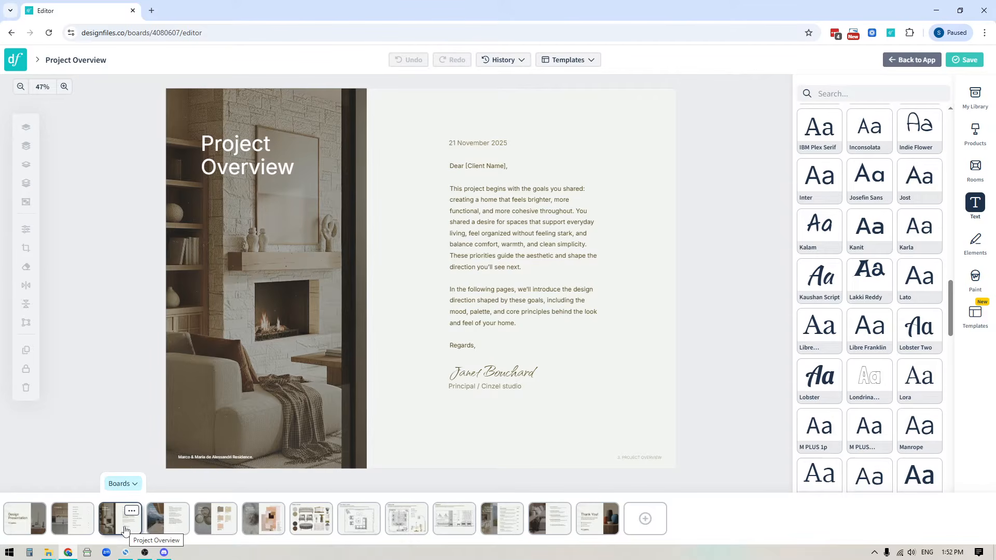
pyautogui.moveTo(670, 310); pyautogui.dragTo(512, 311)
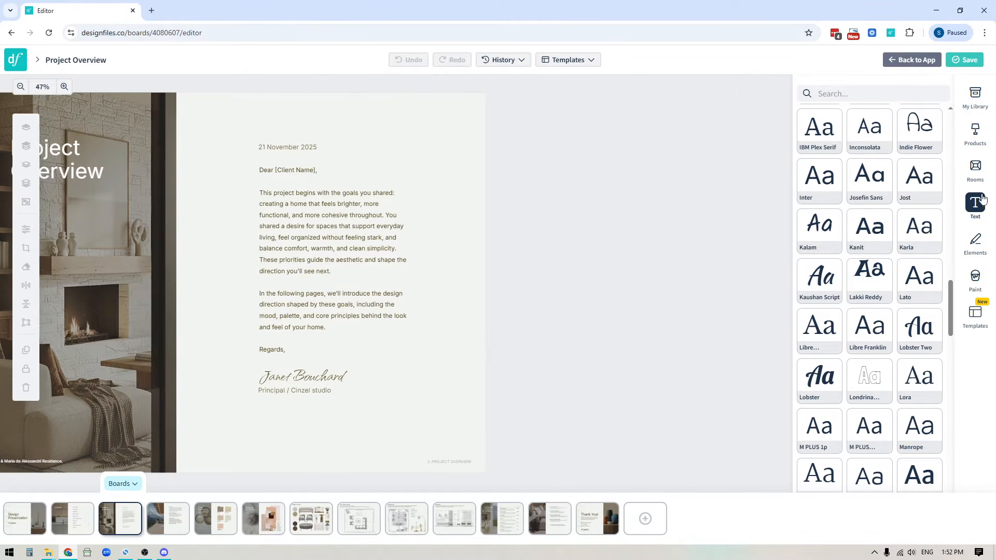
pyautogui.click(977, 94)
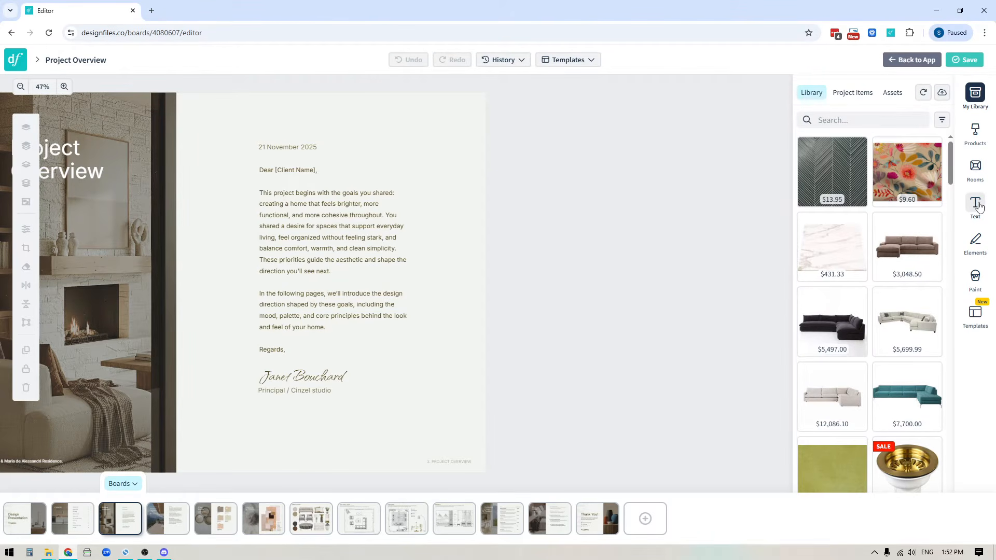
pyautogui.click(976, 204)
# Add a text box in the Inter font beside the Project Overview page and fill it with several lines of random placeholder letters.
pyautogui.scroll(-5, 880, 325)
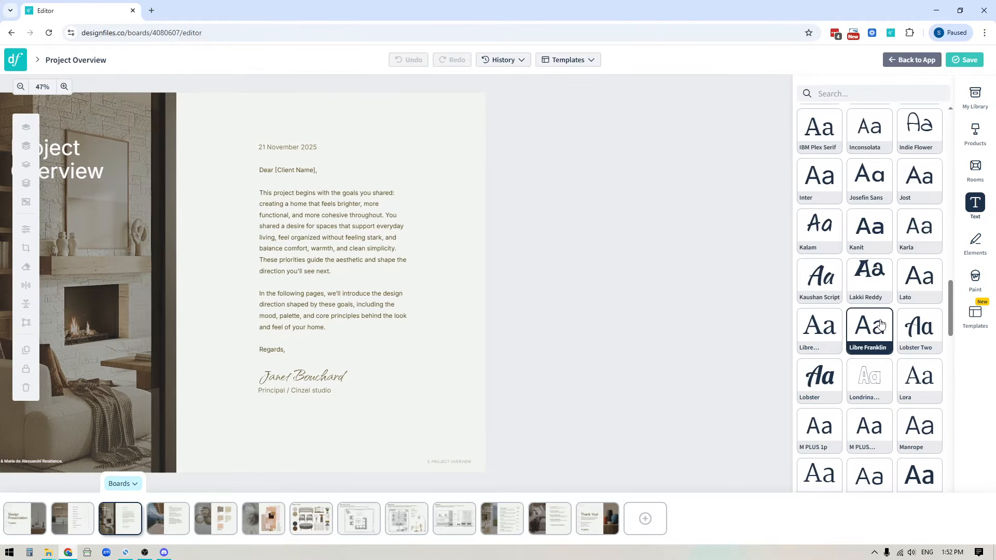
pyautogui.scroll(7, 880, 324)
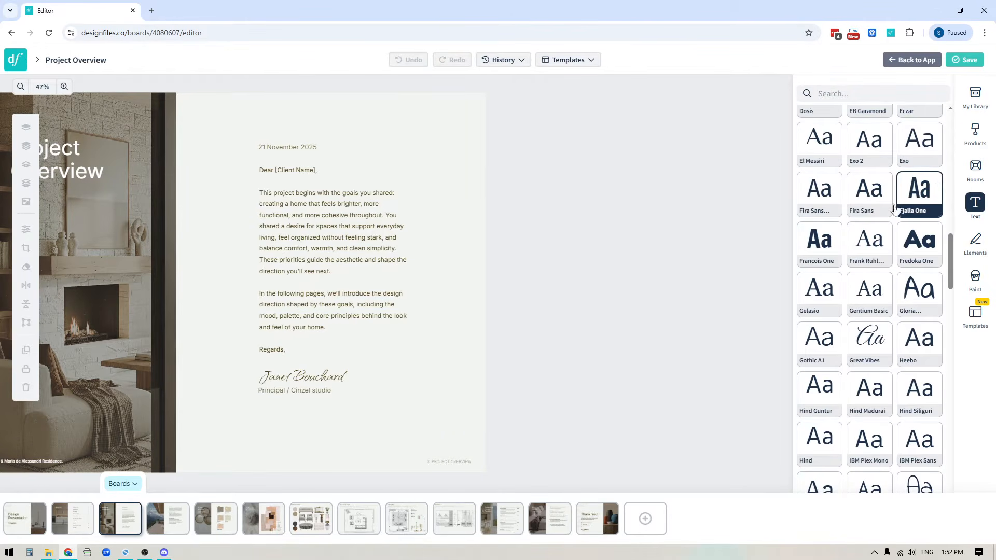
pyautogui.scroll(-7, 893, 213)
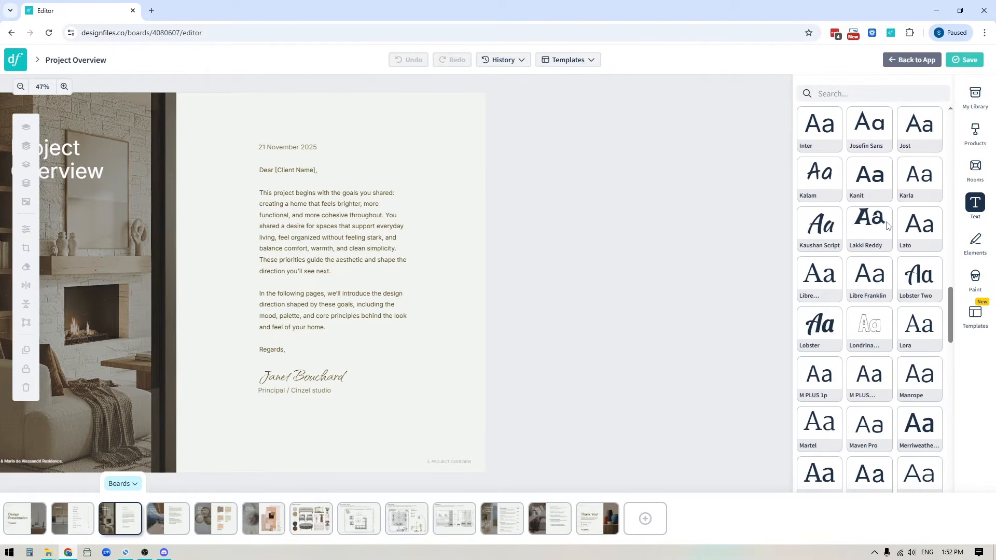
pyautogui.scroll(-3, 887, 226)
pyautogui.scroll(4, 887, 225)
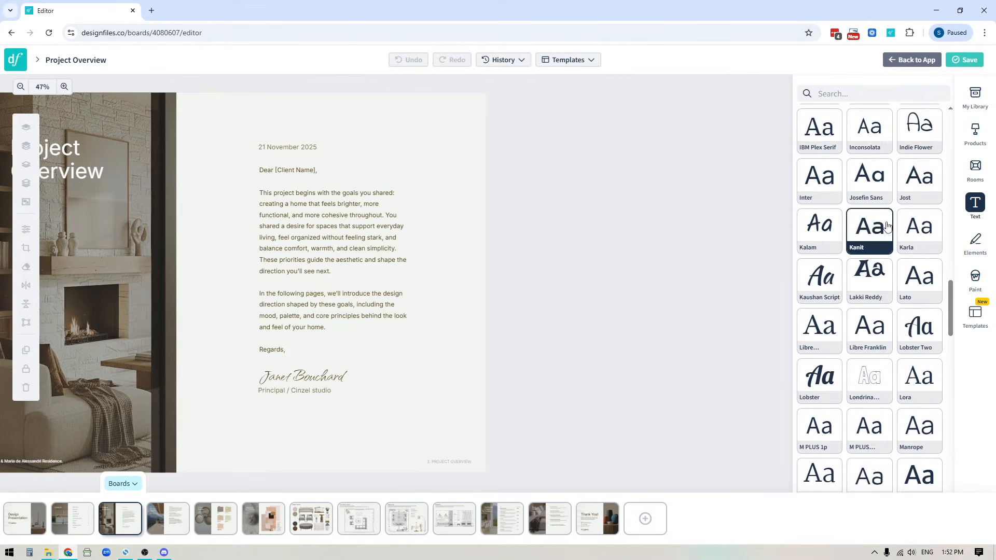
pyautogui.moveTo(829, 181); pyautogui.dragTo(578, 235)
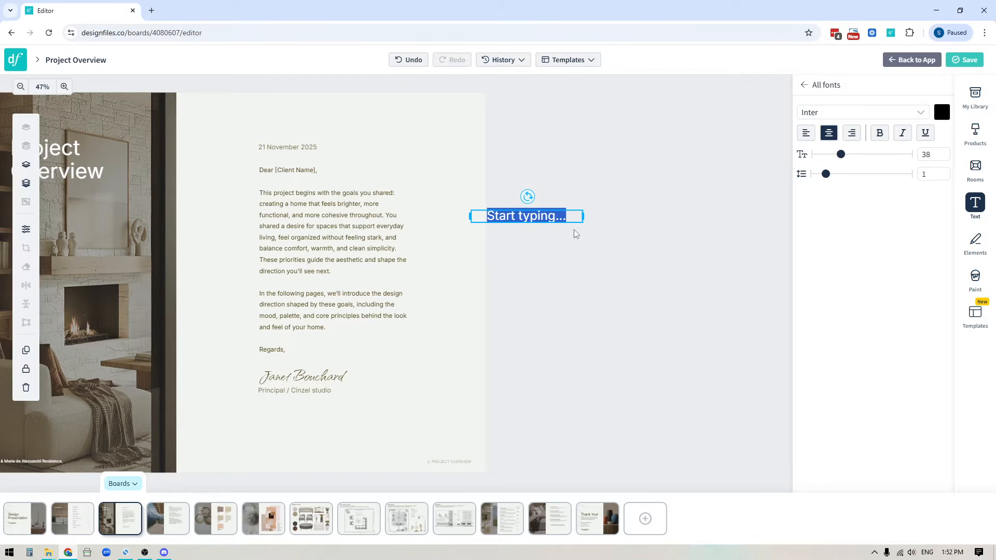
pyautogui.write('sdjfsidfgi')
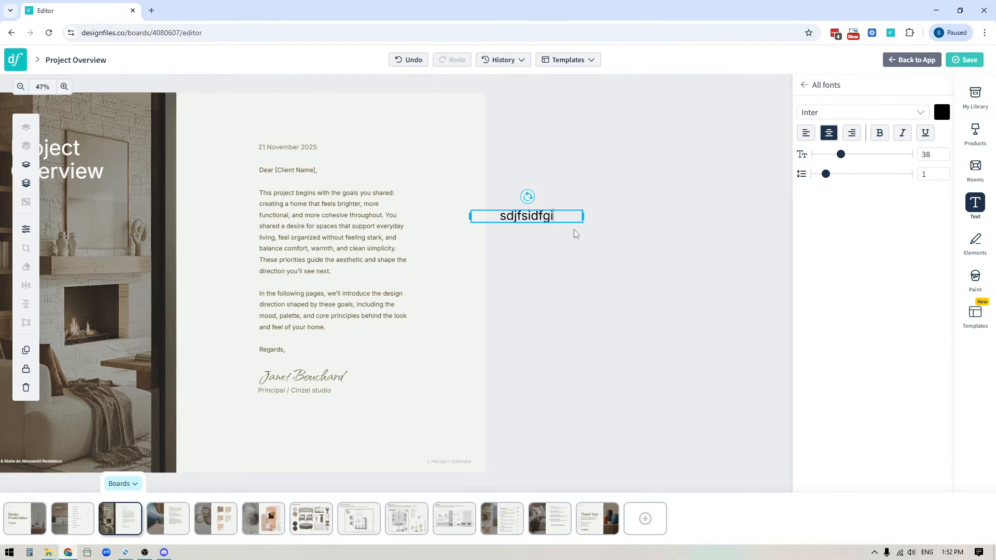
pyautogui.write('gjklsdgjkdfjgdlfjdlkgjdlfgjdkljfgkdjgdkljg')
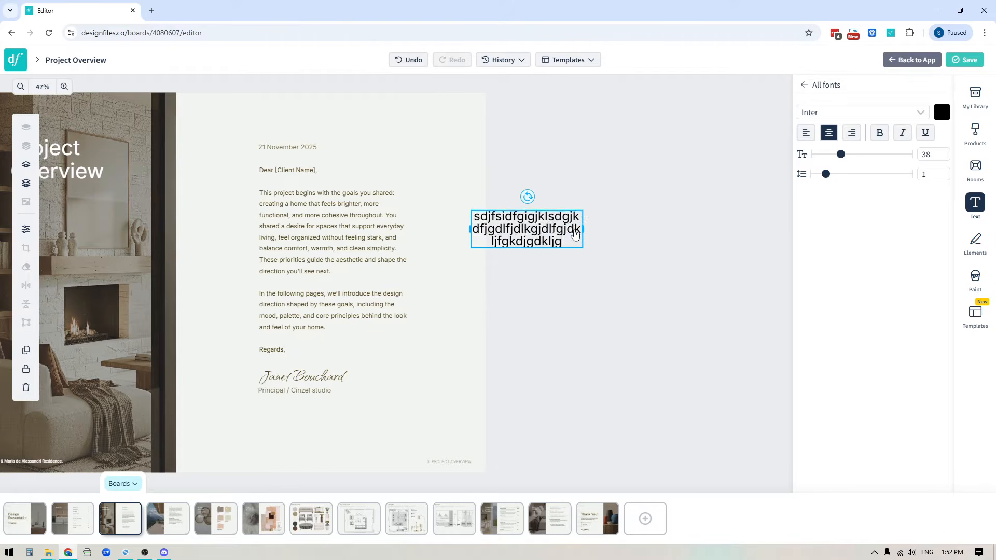
pyautogui.write('kdfjgdkgjfdklgjdkfjgkdfjgdlkffjg')
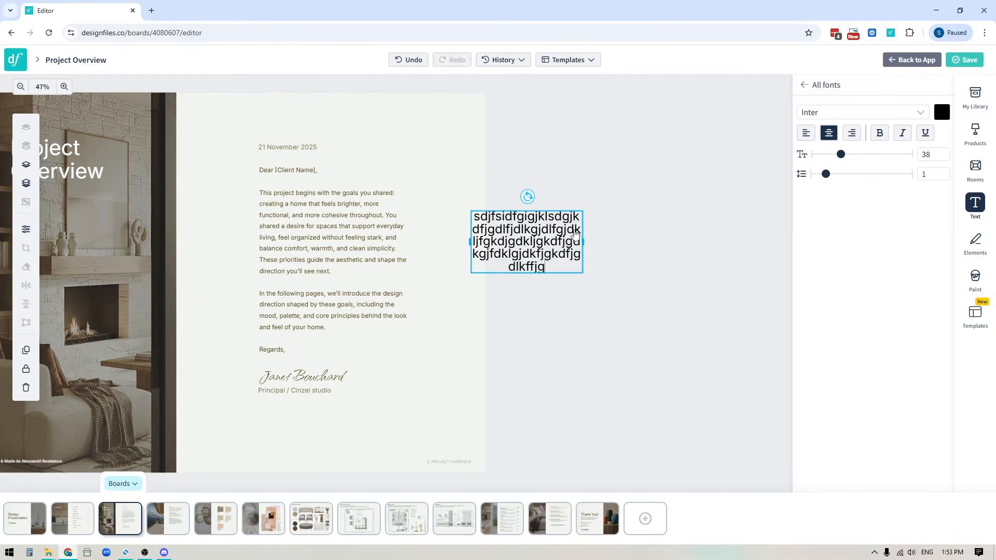
pyautogui.write('dkfgjdfkgjdlkfg')
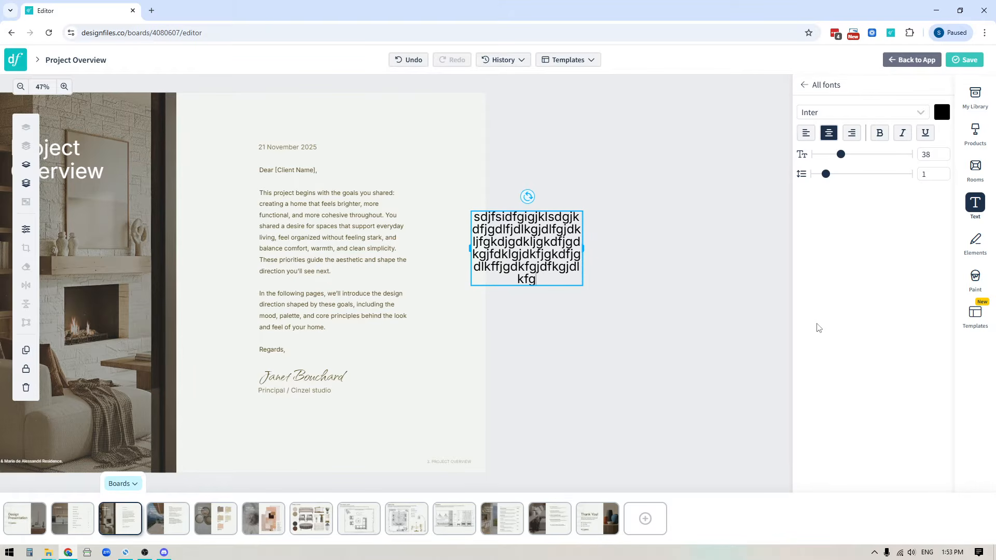
pyautogui.write('djkflkjgkdfjgkdfljgdflkj')
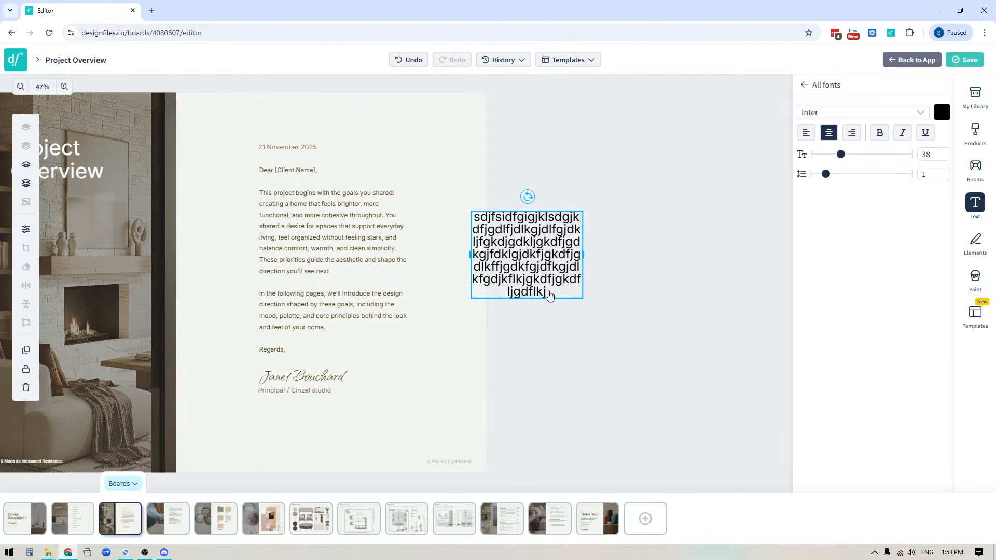
# Left-align all of the placeholder text and widen its box by extending the right edge.
pyautogui.moveTo(547, 294); pyautogui.dragTo(468, 220)
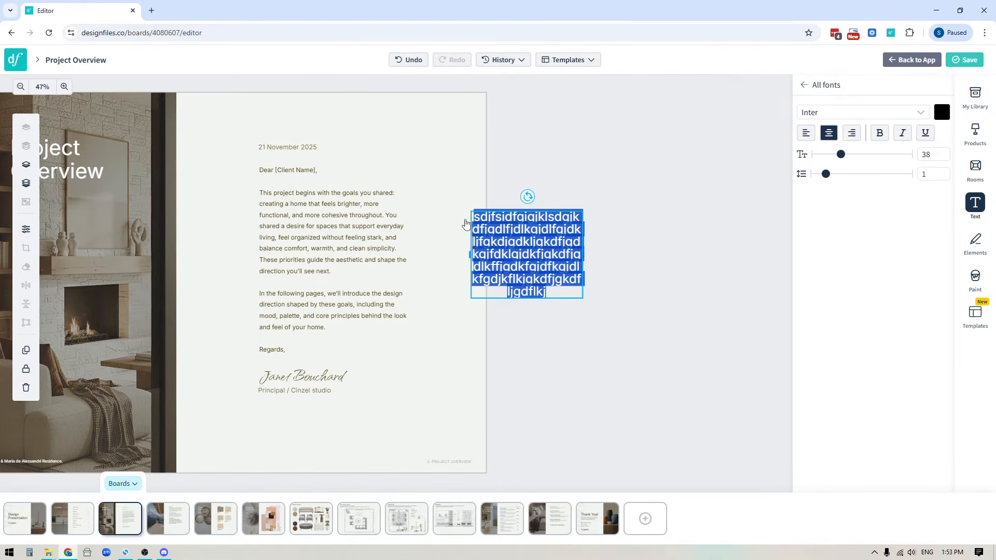
pyautogui.click(805, 133)
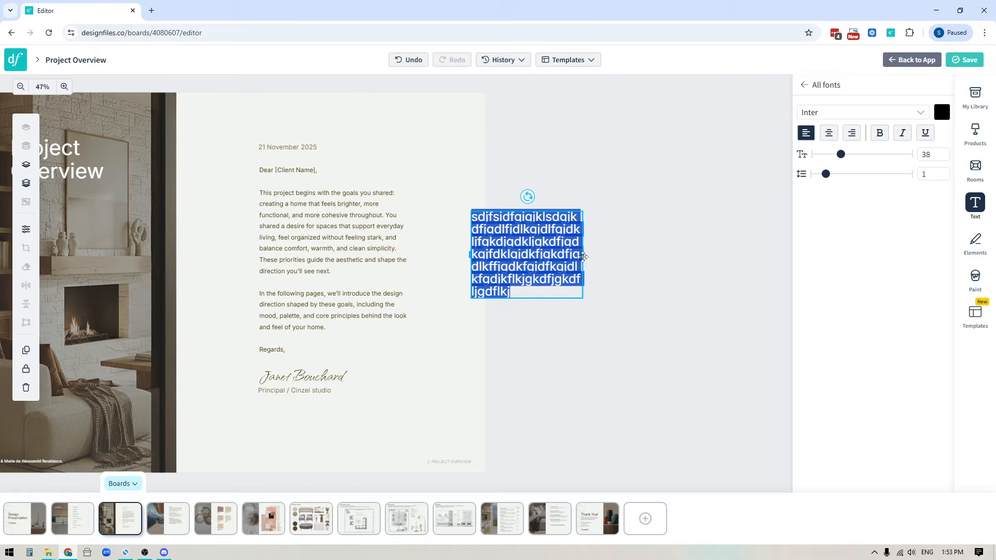
pyautogui.moveTo(583, 257); pyautogui.dragTo(615, 257)
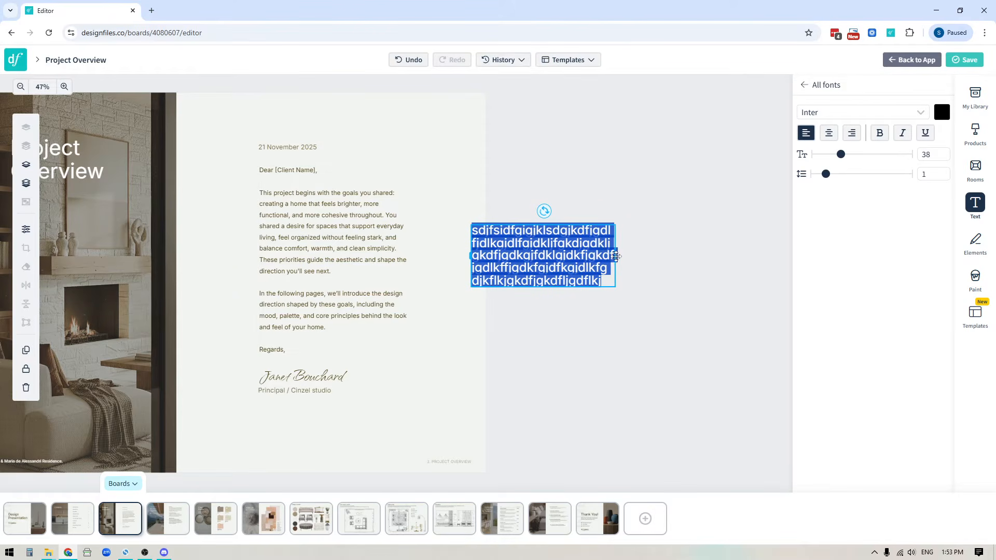
pyautogui.moveTo(615, 256)
pyautogui.mouseDown()
pyautogui.moveTo(646, 256)
pyautogui.moveTo(628, 265)
pyautogui.mouseUp()
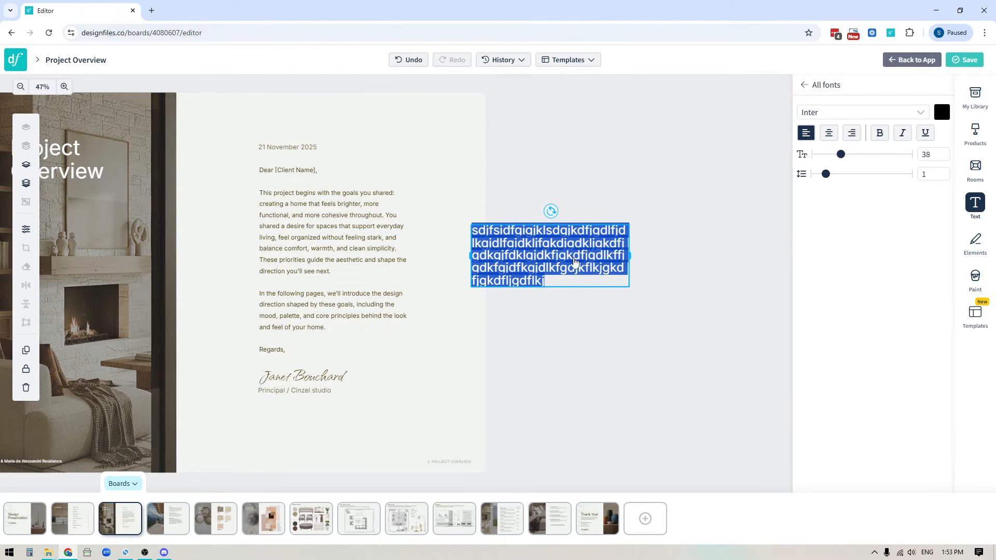
pyautogui.moveTo(629, 255); pyautogui.dragTo(652, 256)
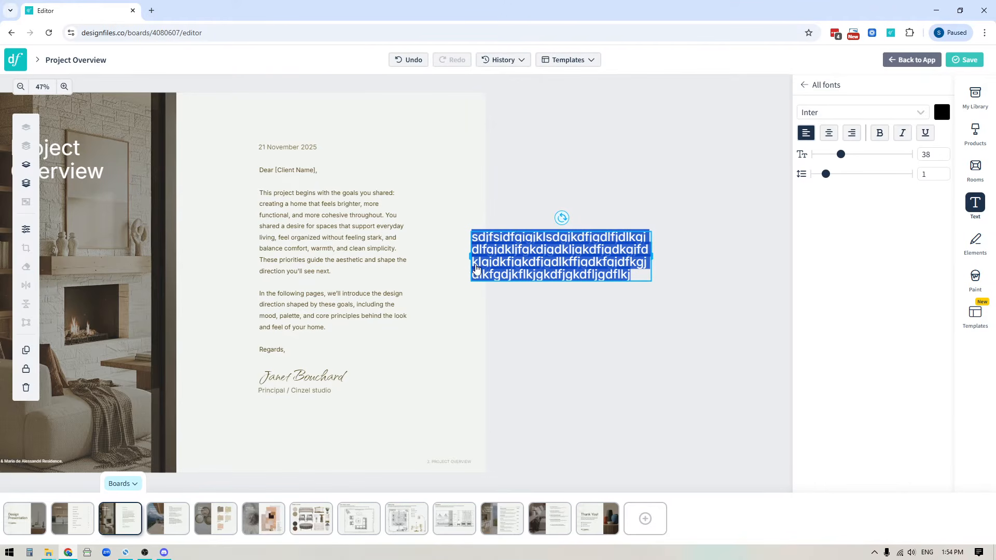
# Right-align the placeholder text and widen its box by extending the left edge.
pyautogui.click(852, 133)
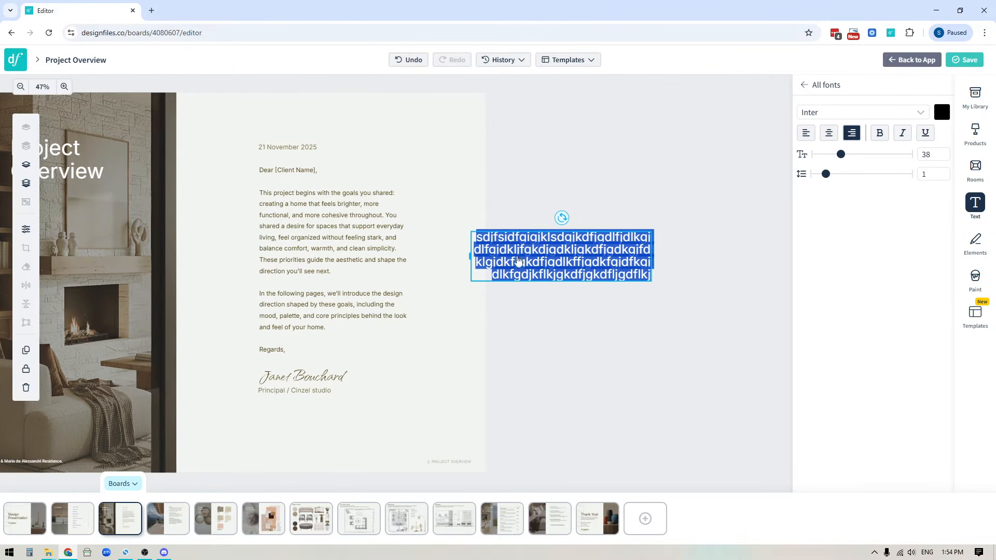
pyautogui.moveTo(469, 256); pyautogui.dragTo(450, 255)
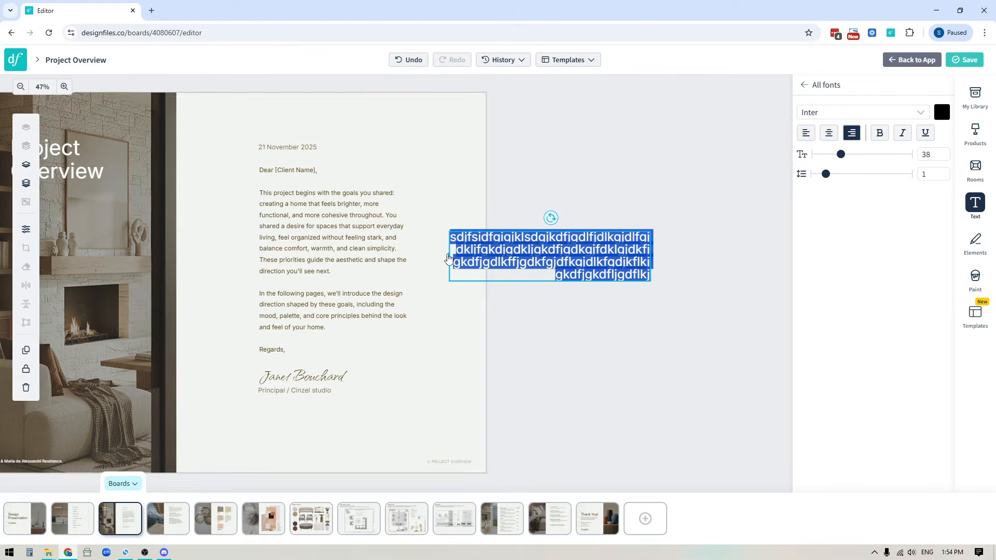
pyautogui.moveTo(449, 256)
pyautogui.mouseDown()
pyautogui.moveTo(432, 256)
pyautogui.moveTo(444, 257)
pyautogui.mouseUp()
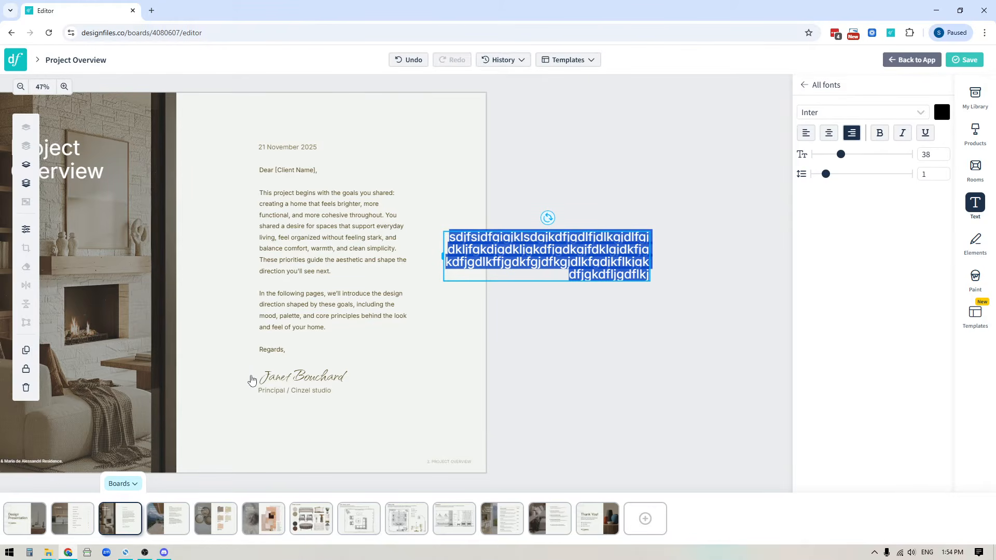
pyautogui.click(647, 333)
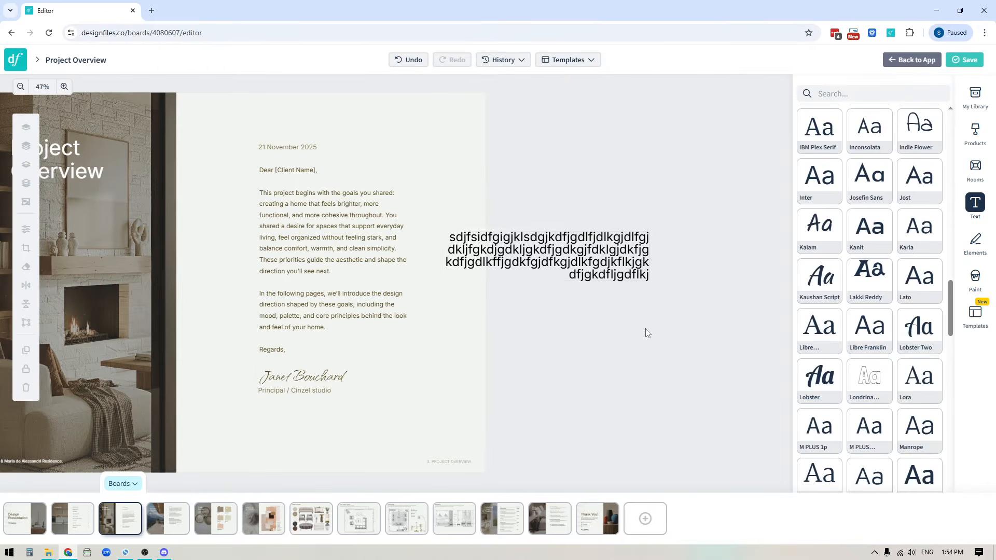
# Move the placeholder text box off the page into the empty area beside its right edge.
pyautogui.click(616, 259)
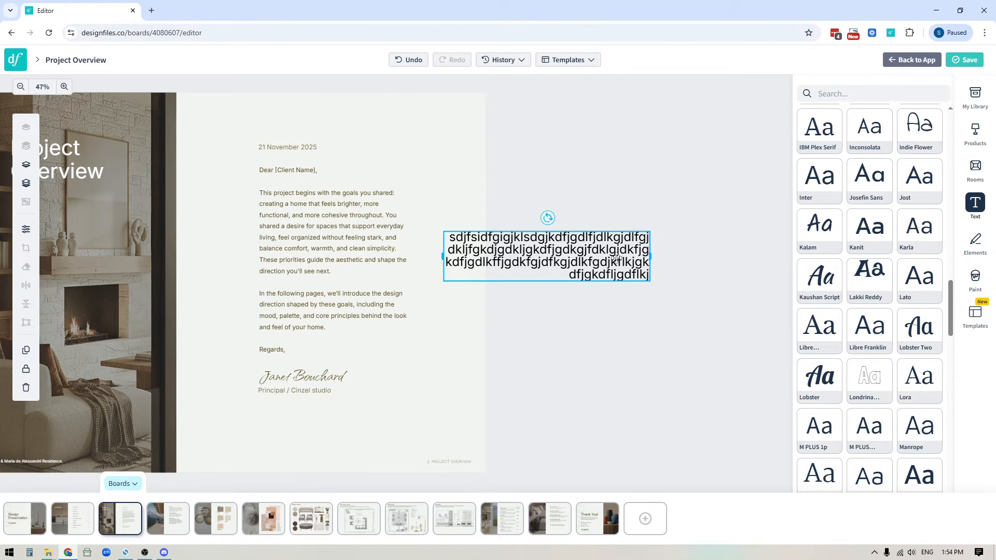
pyautogui.click(617, 355)
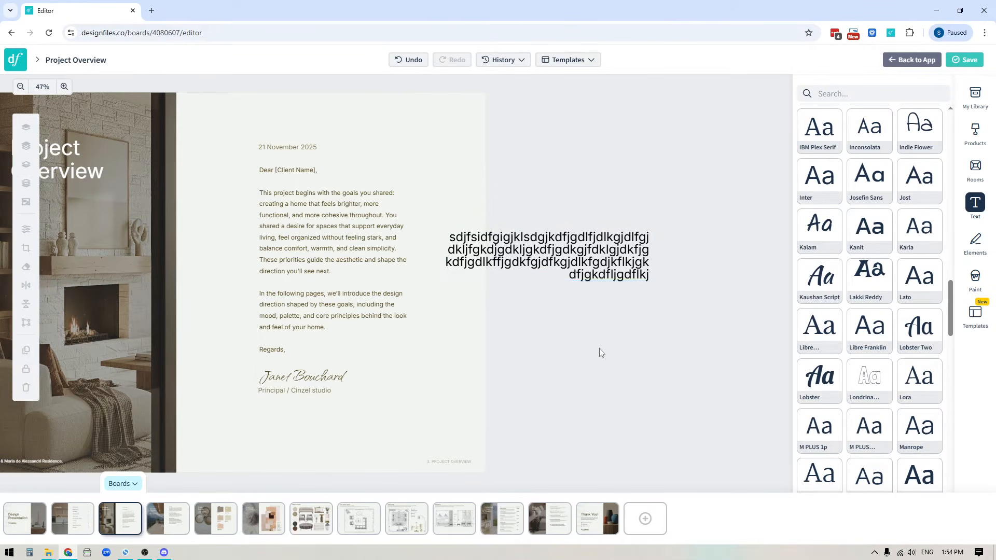
pyautogui.click(581, 251)
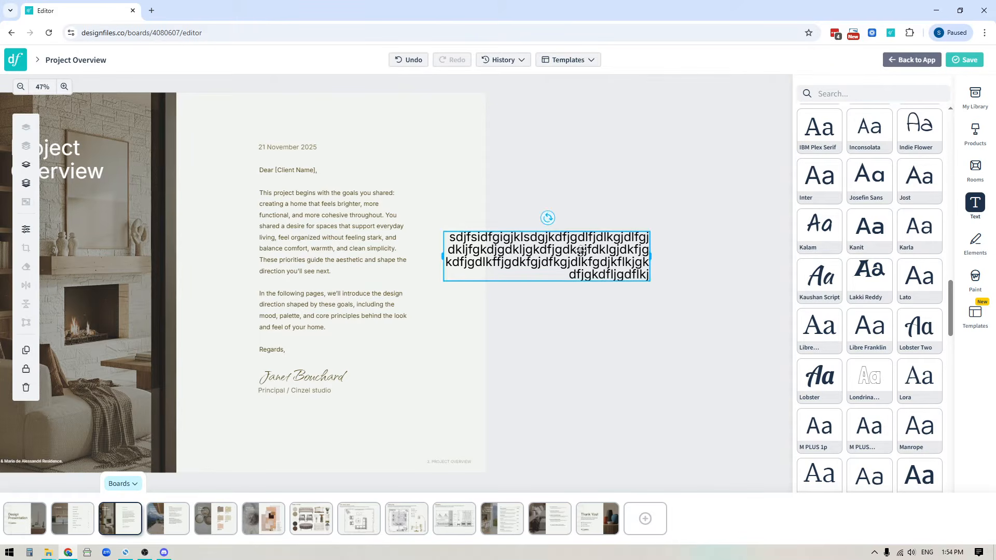
pyautogui.click(562, 309)
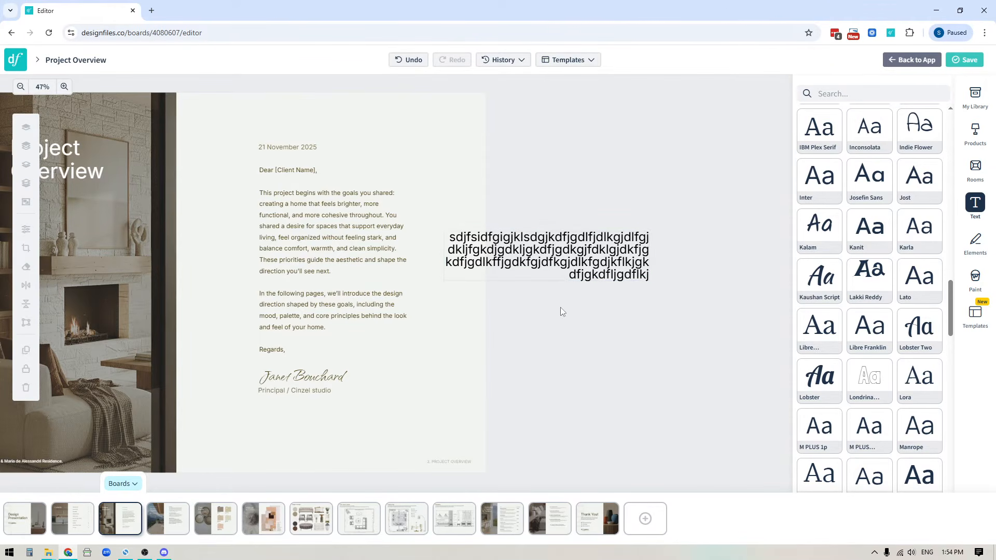
pyautogui.click(558, 248)
pyautogui.moveTo(513, 244); pyautogui.dragTo(555, 238)
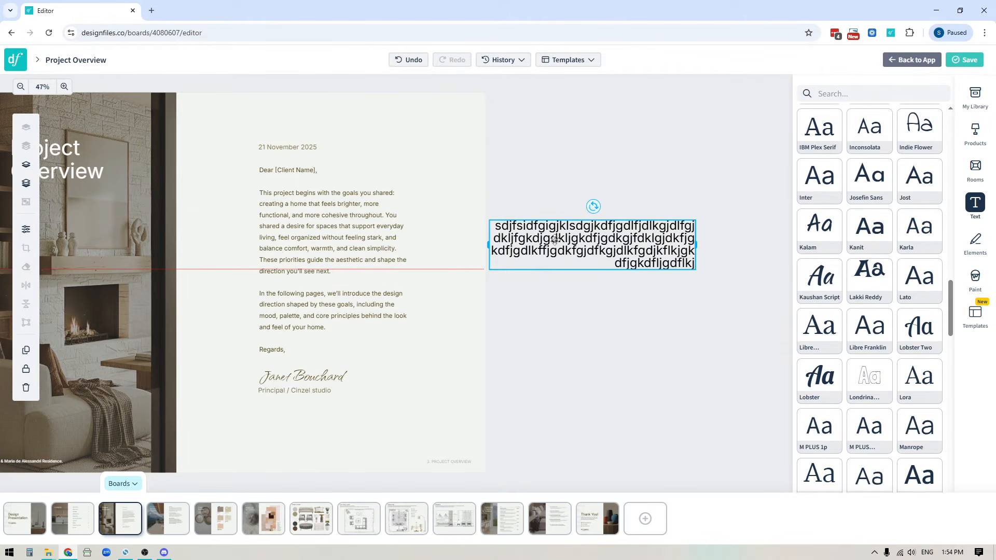
pyautogui.click(571, 314)
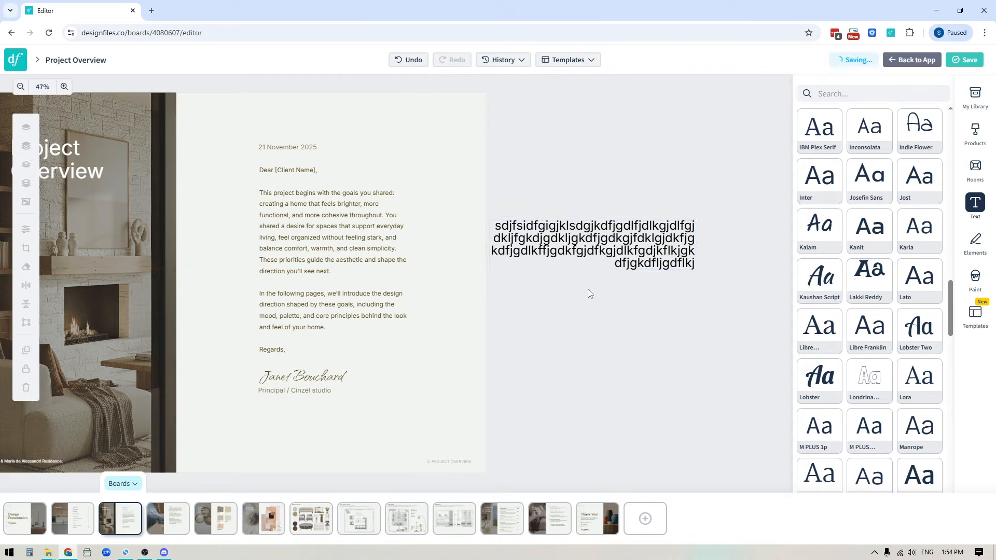
# Open the placeholder text for editing, leave it, and reposition the whole box slightly higher and farther from the page.
pyautogui.click(577, 240)
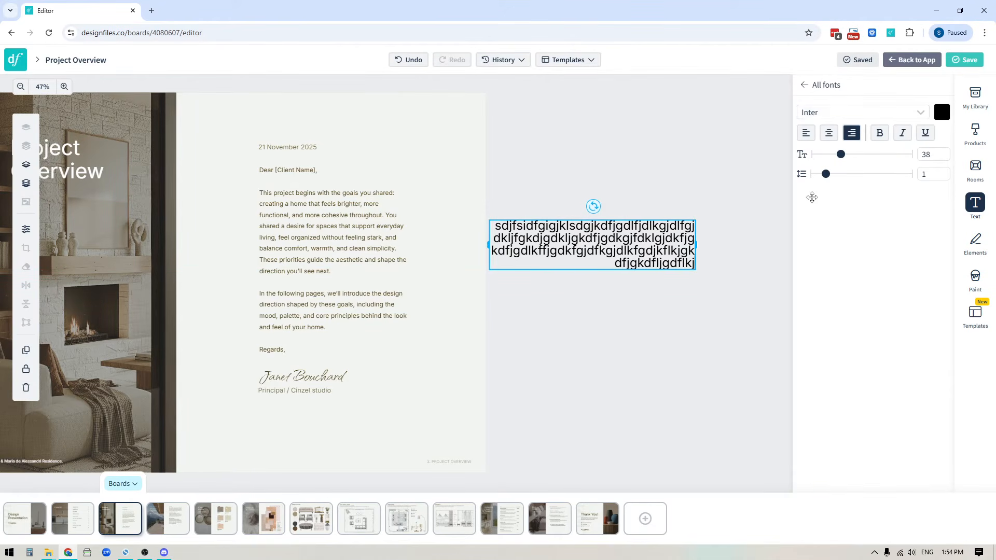
pyautogui.click(652, 351)
pyautogui.click(616, 251)
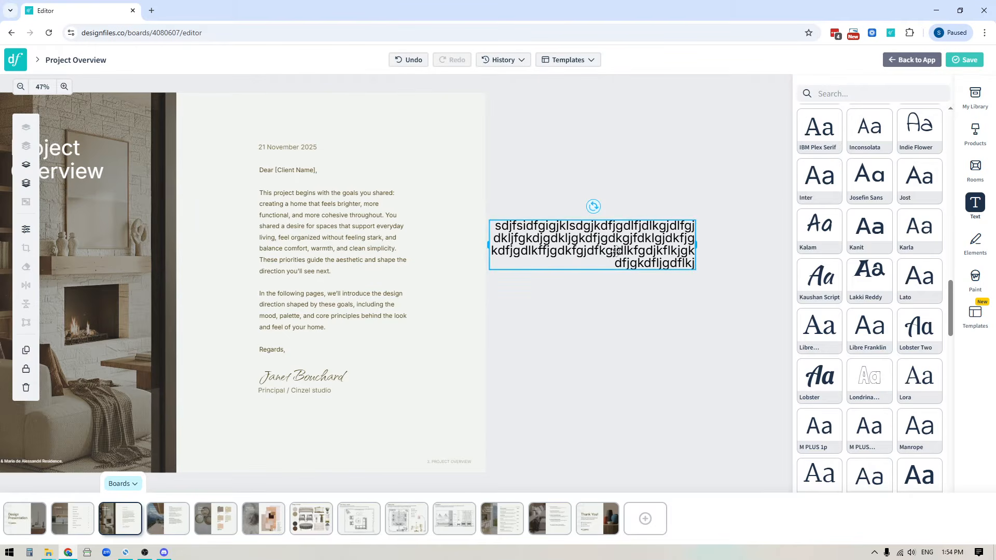
pyautogui.moveTo(616, 251); pyautogui.dragTo(592, 238)
pyautogui.click(592, 295)
# Make only the characters "gkdfjgdkgjfdk" in the second line of the placeholder text bold.
pyautogui.click(575, 226)
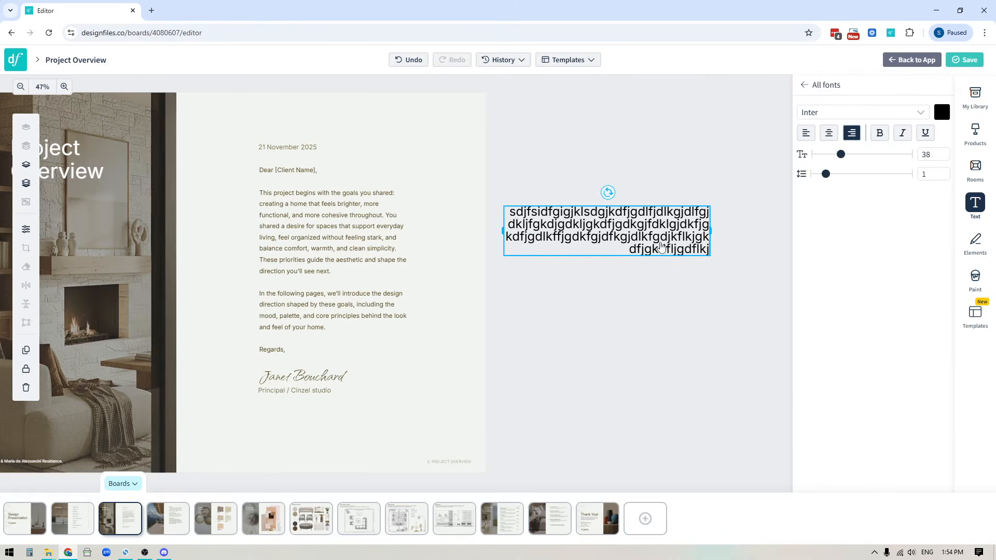
pyautogui.moveTo(666, 225); pyautogui.dragTo(585, 225)
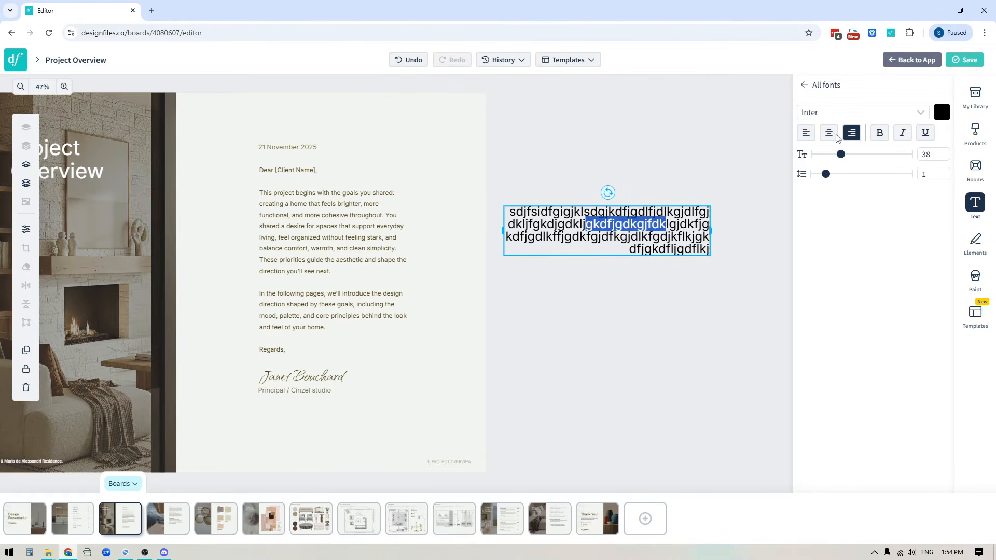
pyautogui.click(880, 132)
pyautogui.click(620, 347)
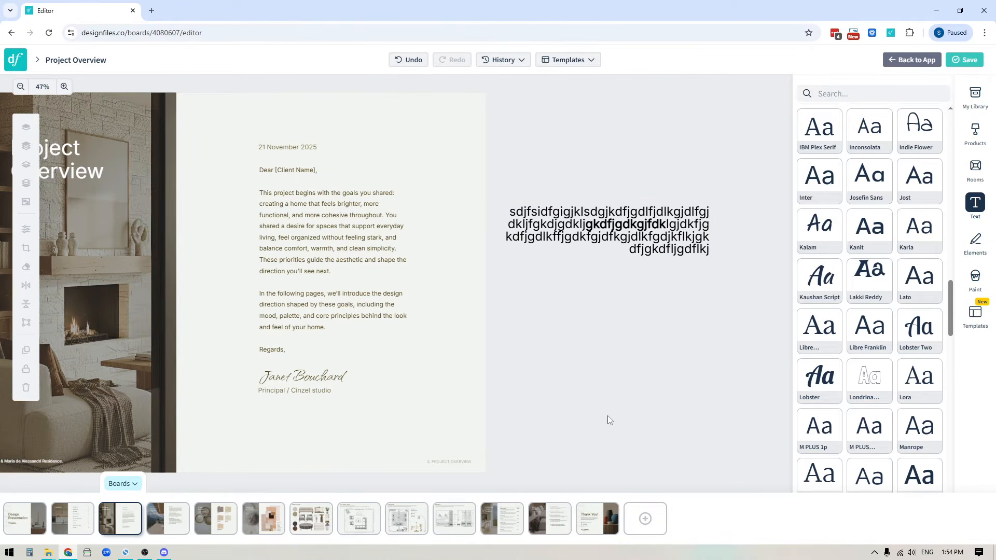
# Delete the placeholder text box beside the Project Overview page.
pyautogui.click(669, 228)
pyautogui.press('Delete')
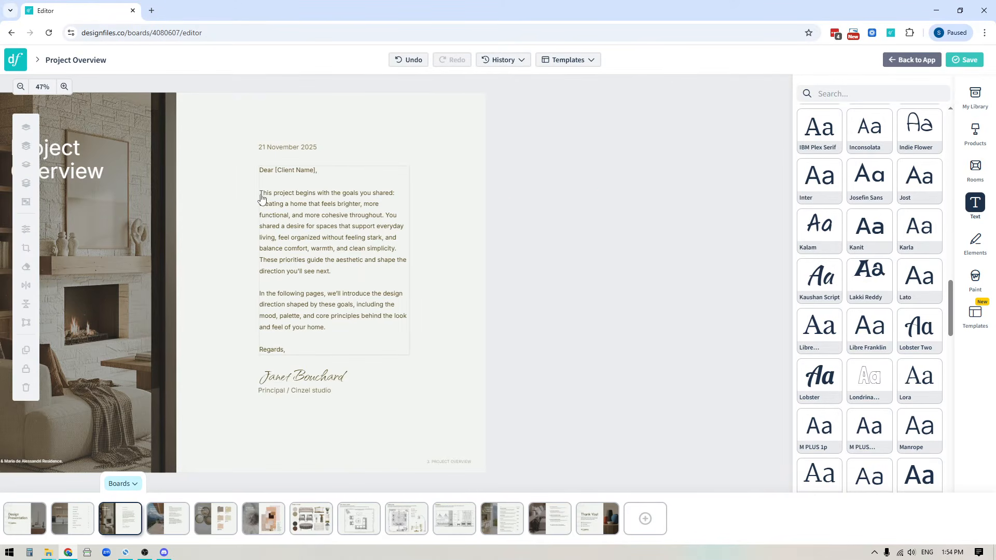
pyautogui.moveTo(503, 344); pyautogui.dragTo(686, 350)
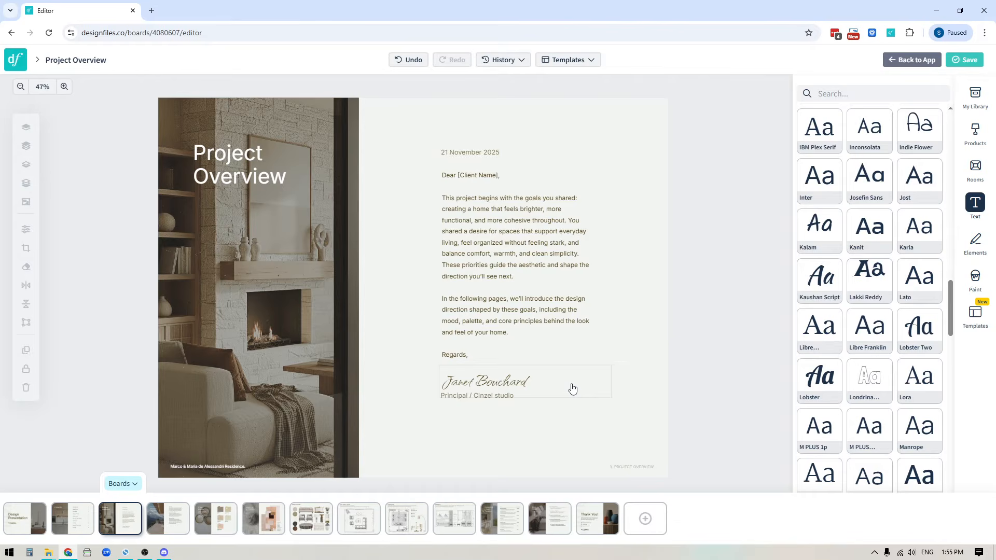
# Select the entire letter text, from "Dear [Client Name]," to "Regards,", and change its font to Lato.
pyautogui.click(472, 224)
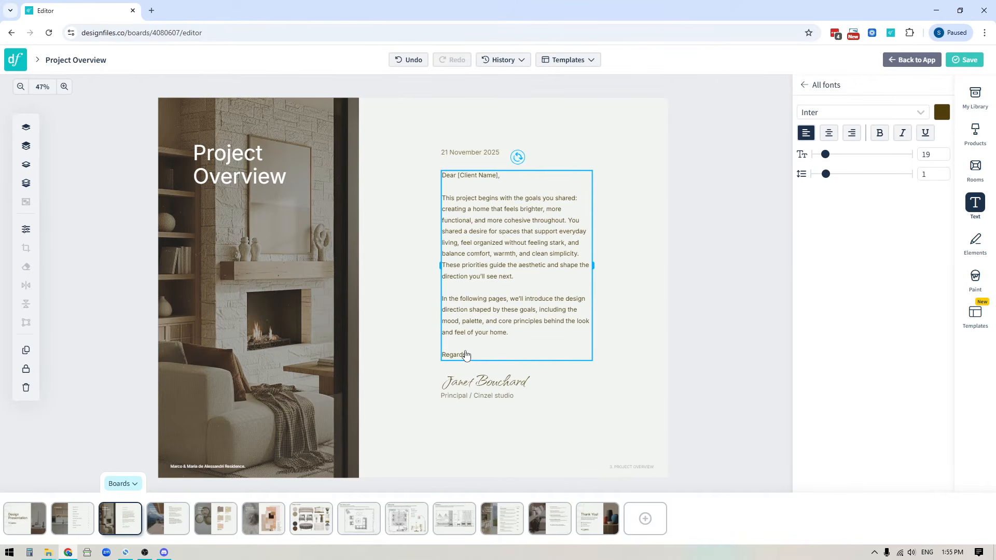
pyautogui.moveTo(472, 359); pyautogui.dragTo(443, 182)
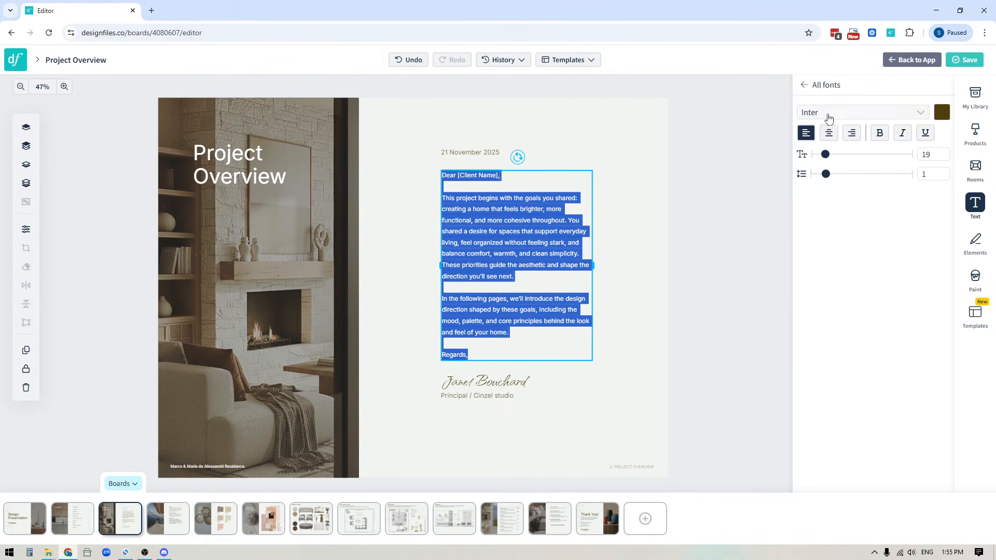
pyautogui.click(831, 114)
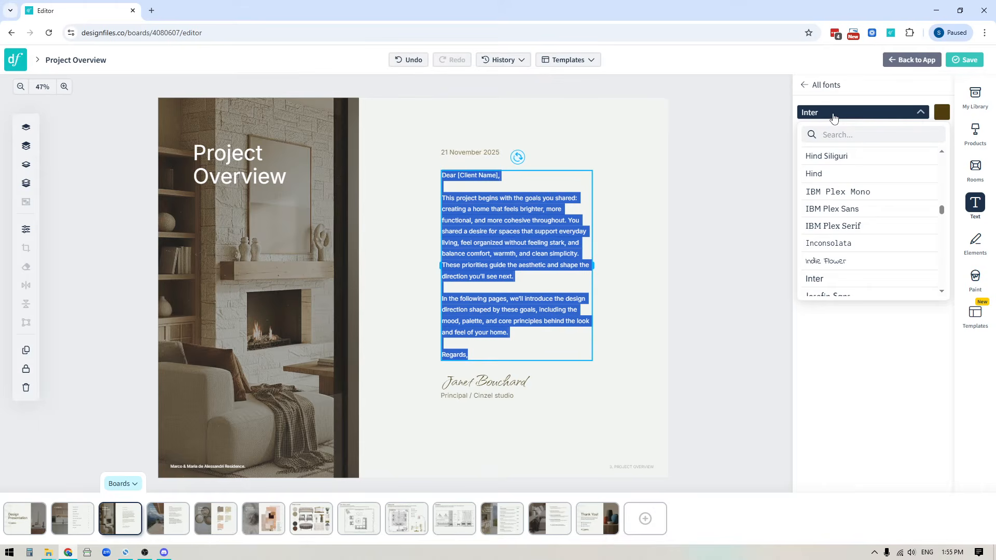
pyautogui.scroll(-2, 853, 207)
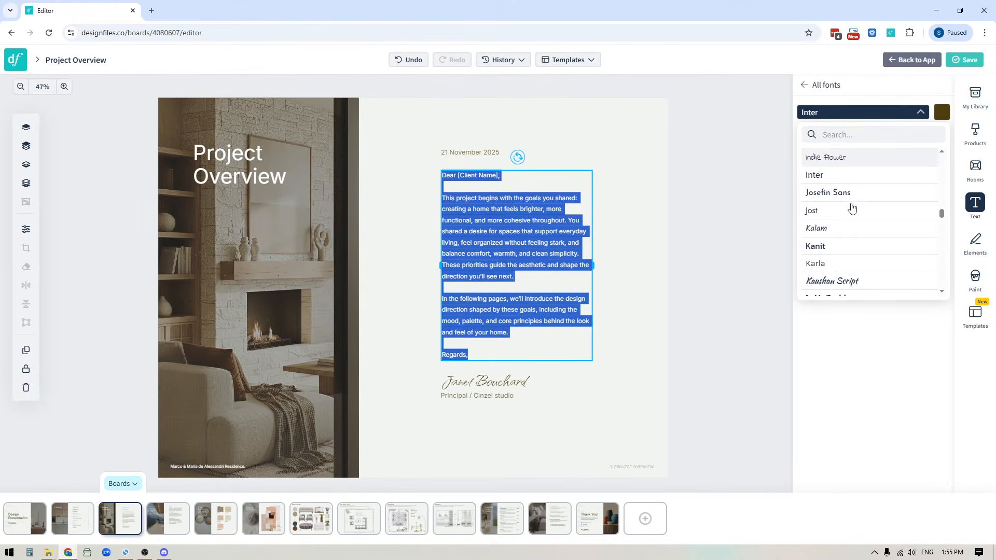
pyautogui.scroll(-2, 852, 208)
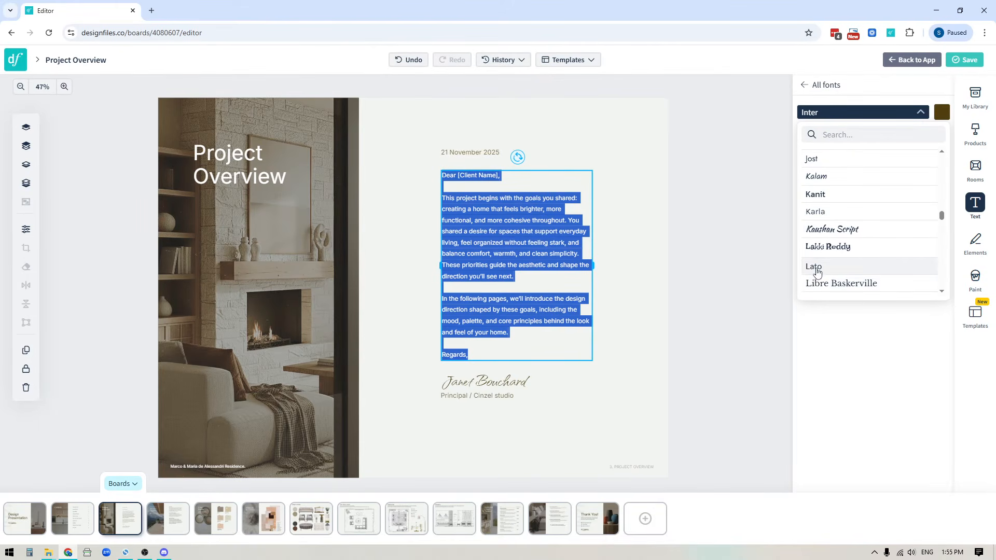
pyautogui.click(816, 267)
# Try the Karla font on the letter text, and return the text to Inter.
pyautogui.click(849, 113)
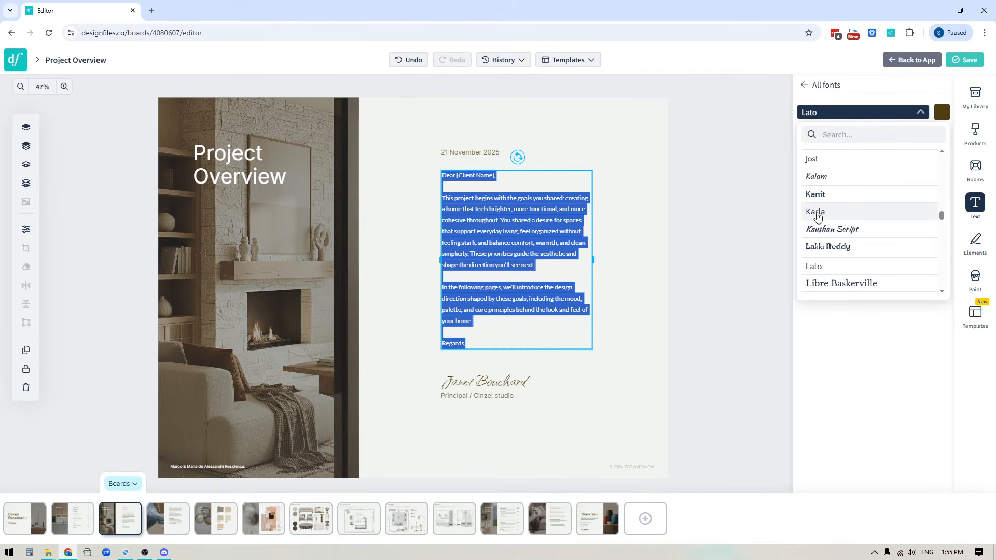
pyautogui.click(818, 209)
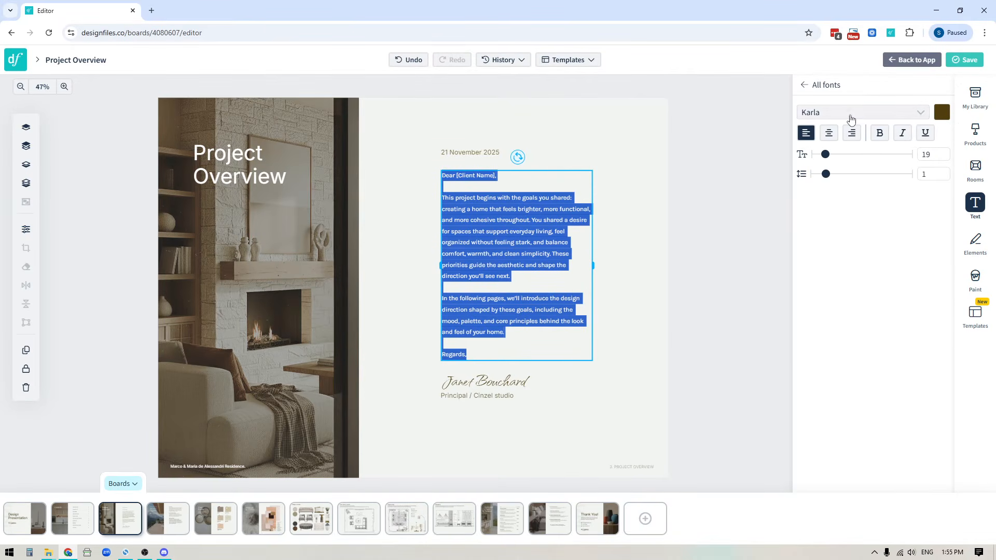
pyautogui.click(872, 113)
pyautogui.scroll(1, 830, 208)
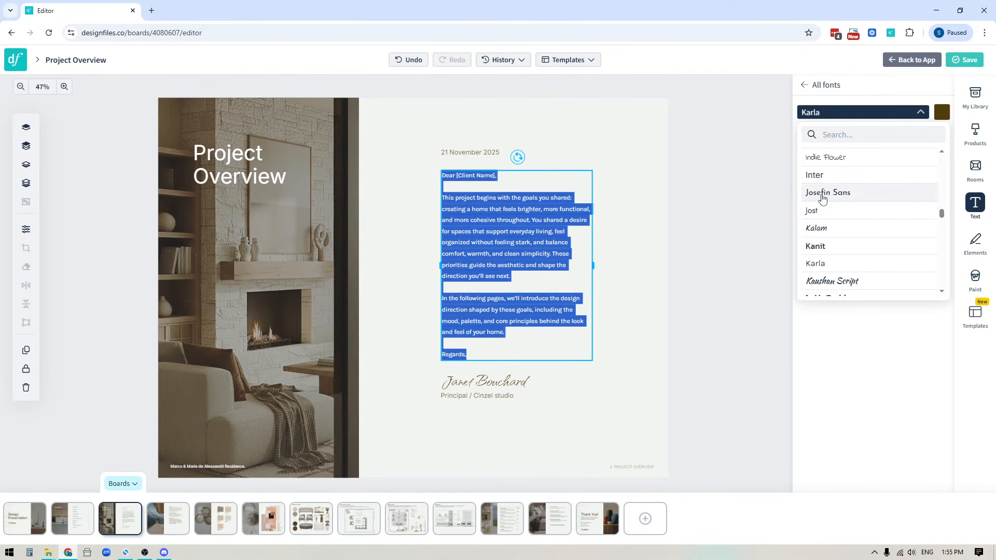
pyautogui.click(820, 173)
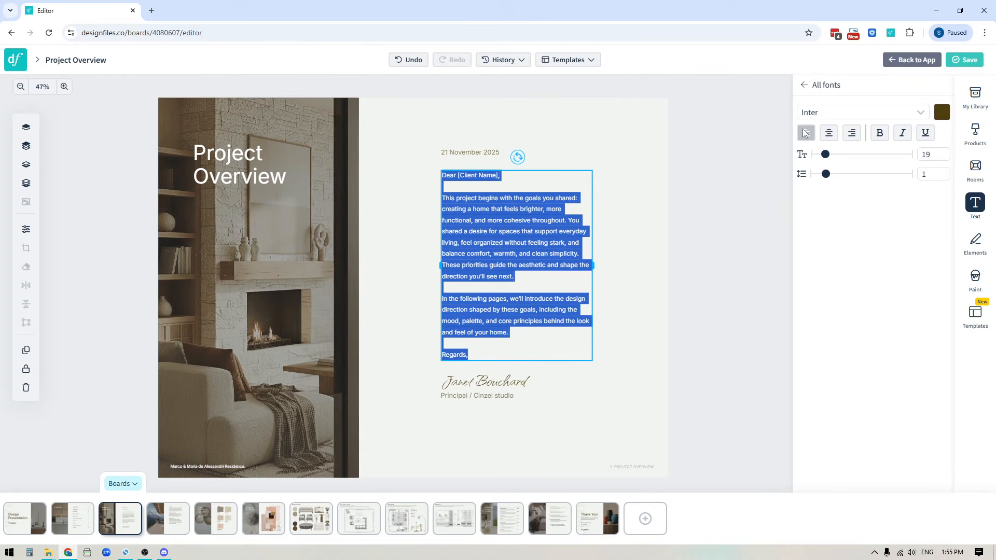
# Try centre and right alignment on the letter text, and return it to left alignment.
pyautogui.click(829, 135)
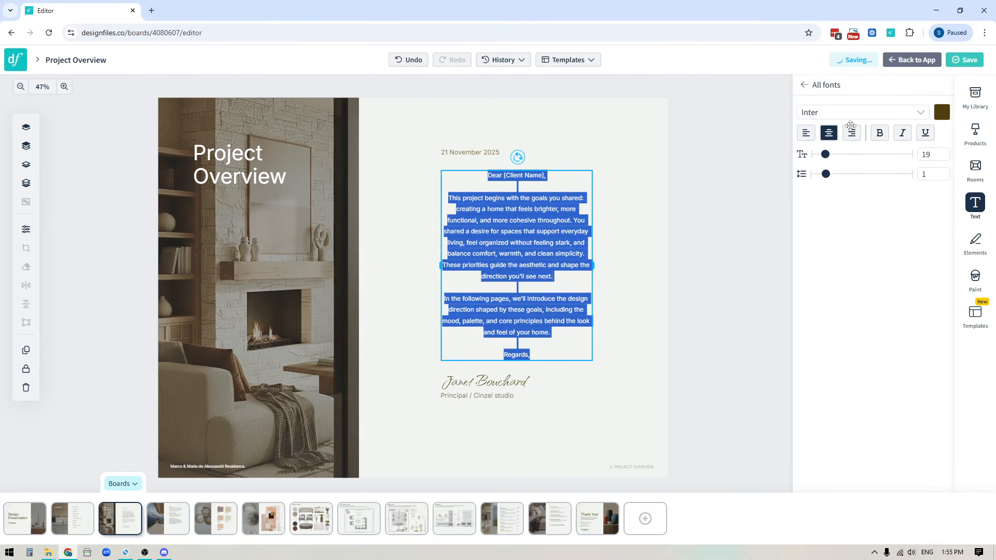
pyautogui.click(854, 135)
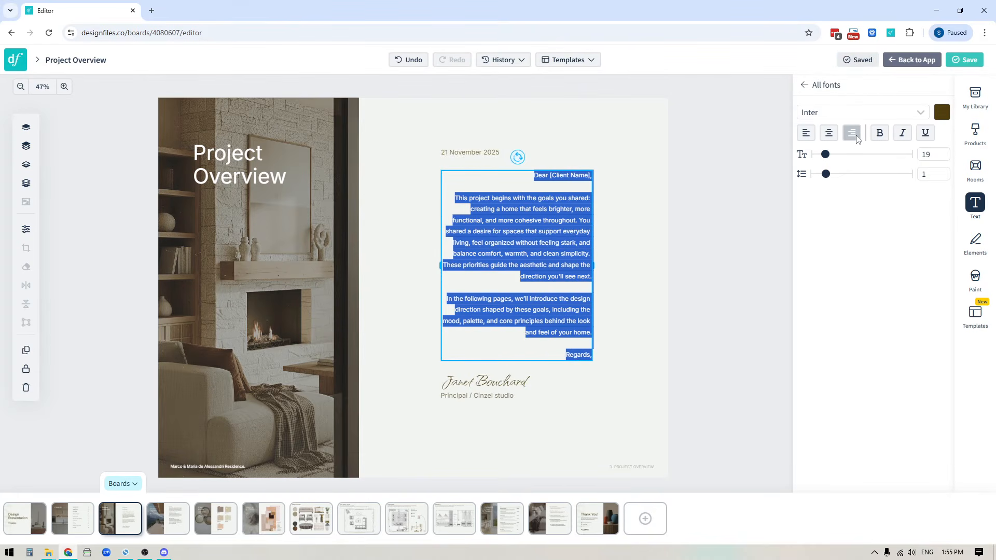
pyautogui.click(806, 133)
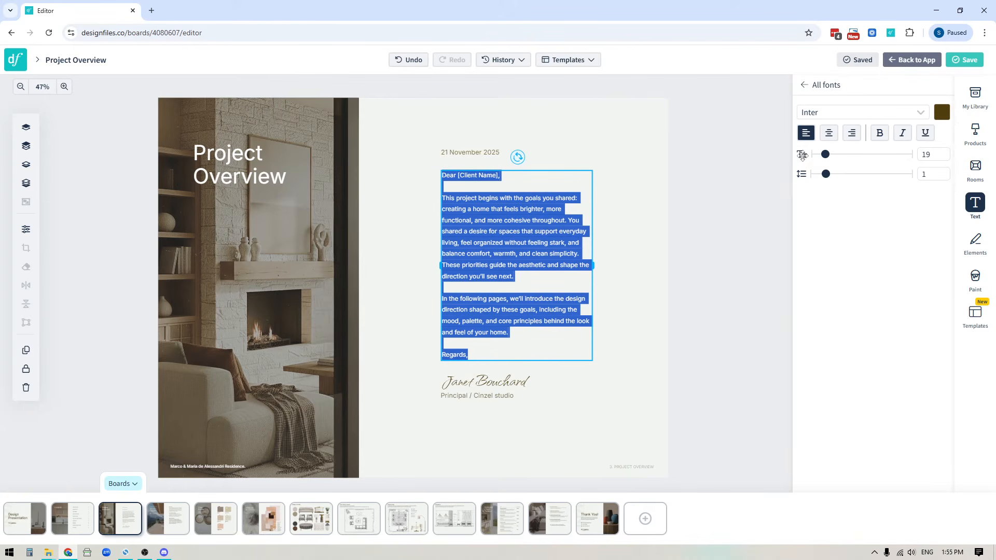
# Try font sizes 20 and 21 on the letter text, and return it to size 19.
pyautogui.moveTo(826, 157); pyautogui.dragTo(828, 159)
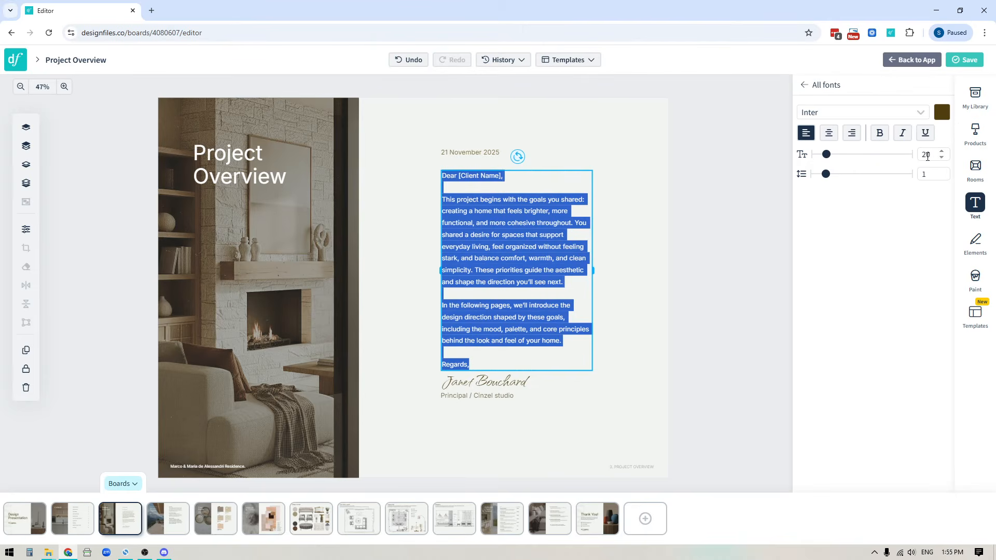
pyautogui.click(942, 158)
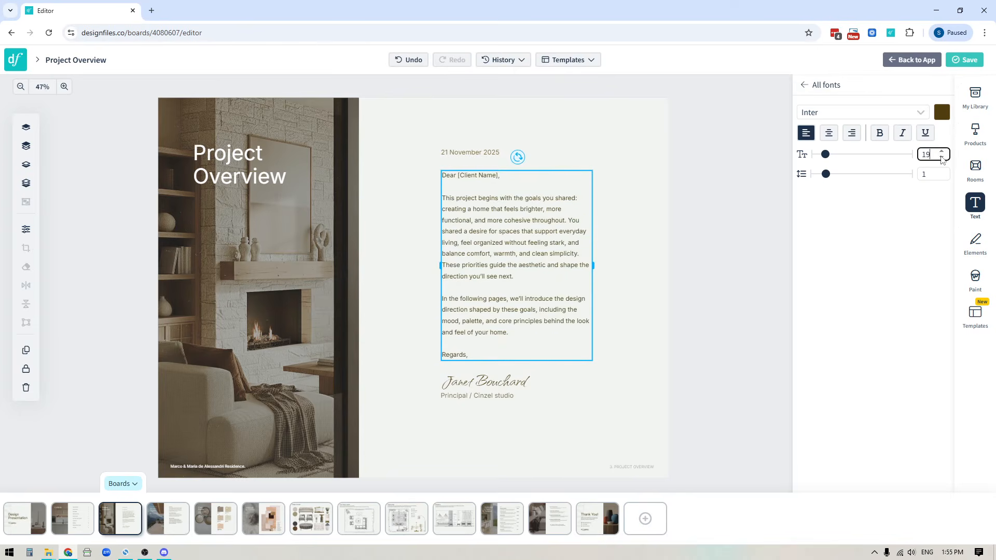
pyautogui.click(942, 151)
pyautogui.click(942, 152)
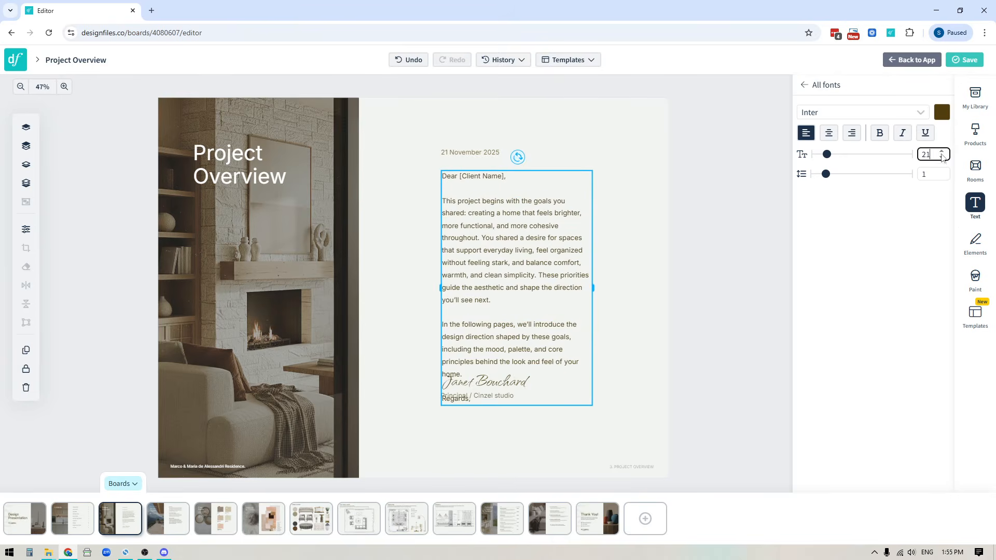
pyautogui.click(942, 158)
pyautogui.click(943, 158)
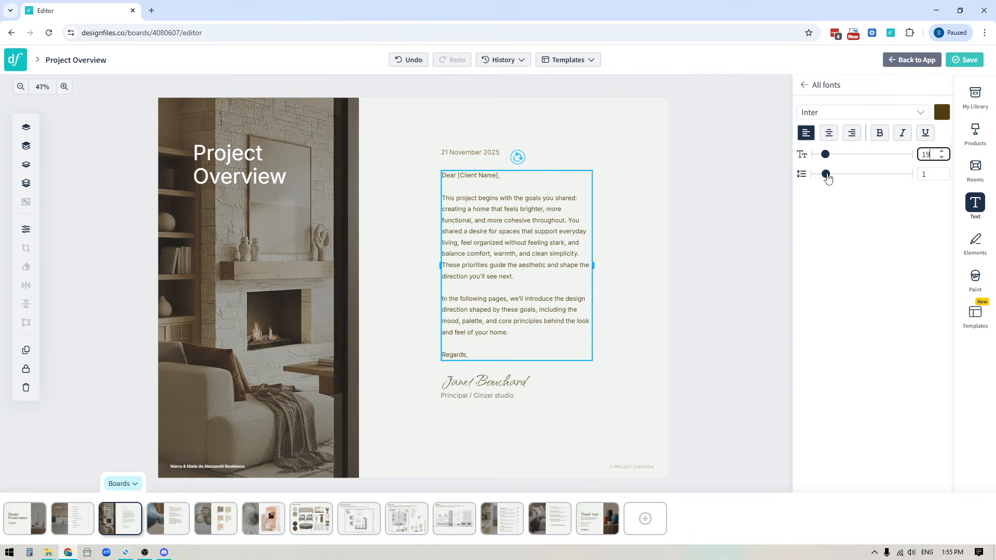
# Increase the letter's line spacing to 1.8 and further to 2.3.
pyautogui.moveTo(828, 174); pyautogui.dragTo(842, 176)
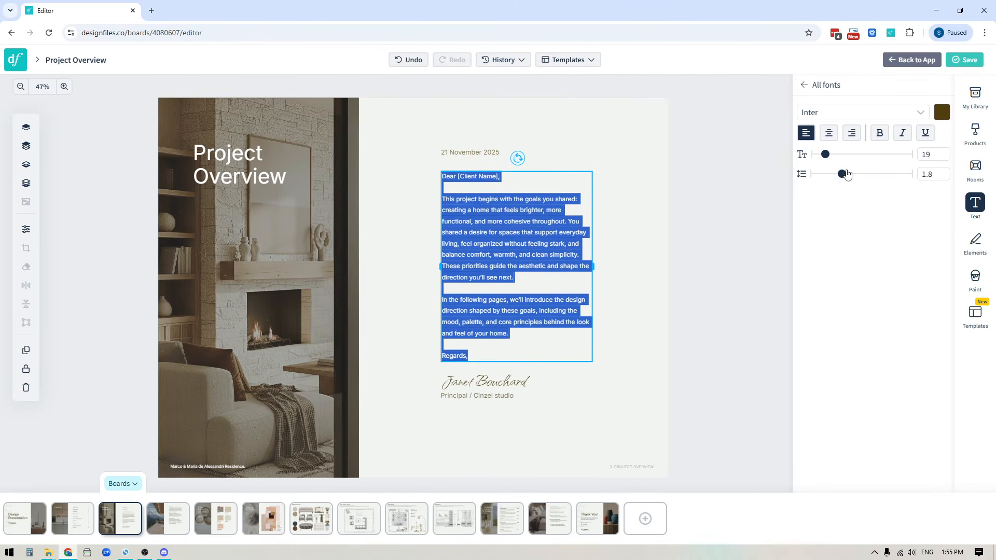
pyautogui.click(942, 172)
pyautogui.click(943, 171)
pyautogui.click(943, 171)
pyautogui.click(943, 171)
pyautogui.click(942, 172)
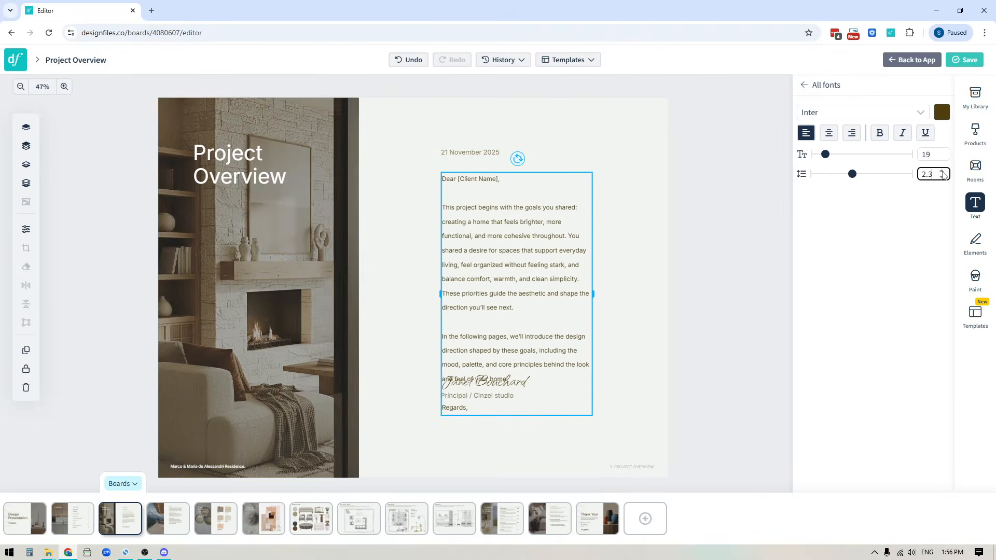
# Reduce the letter's line spacing to 1.8 and deselect its text box.
pyautogui.click(941, 177)
pyautogui.click(942, 178)
pyautogui.click(942, 177)
pyautogui.click(941, 177)
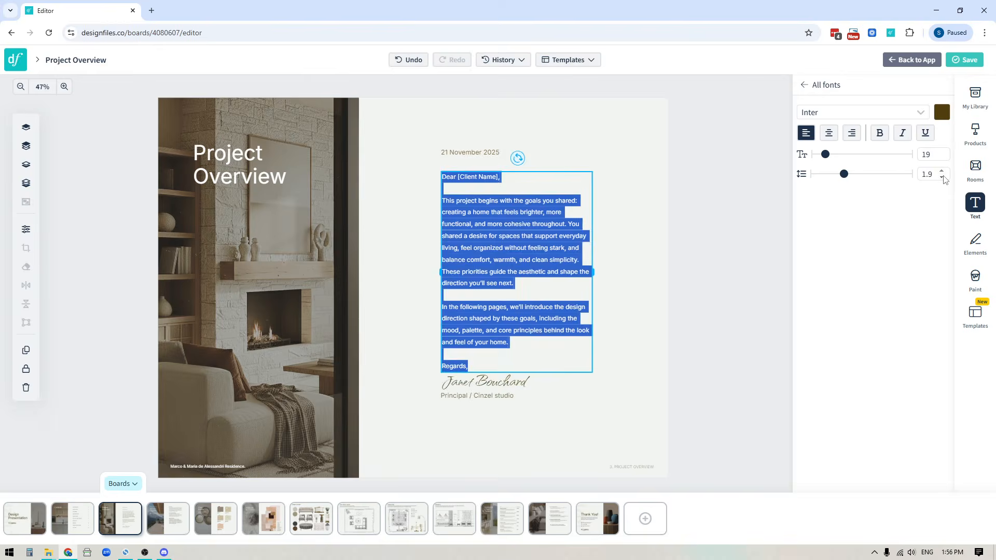
pyautogui.click(942, 178)
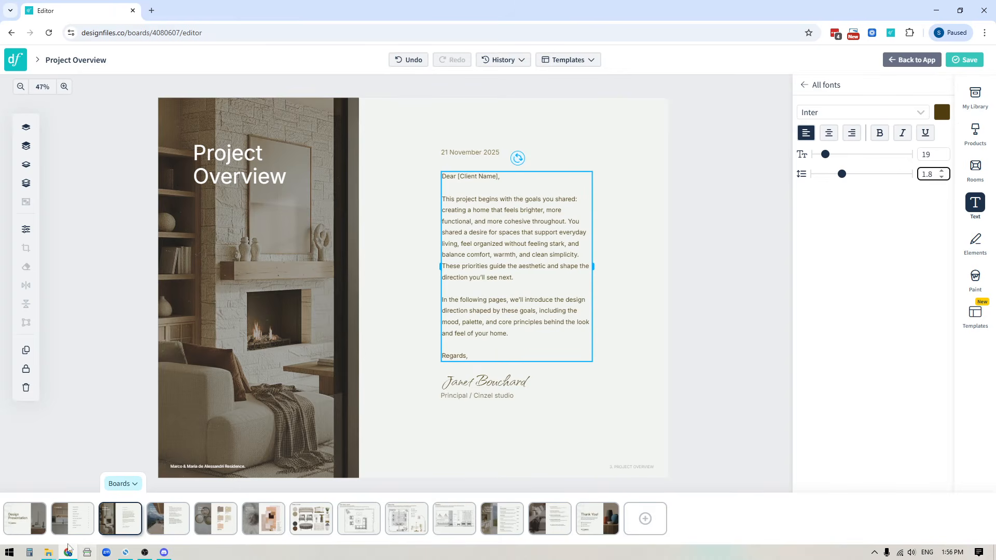
pyautogui.moveTo(83, 525)
pyautogui.click(689, 229)
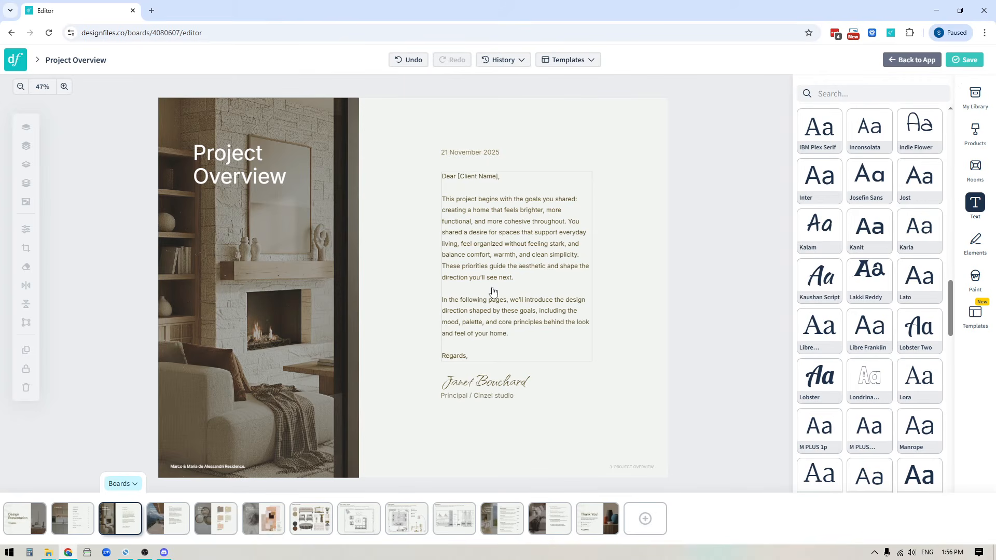
# Make only the words "and more cohesive throughout" in the letter bold and italic, and try underlining them.
pyautogui.click(485, 226)
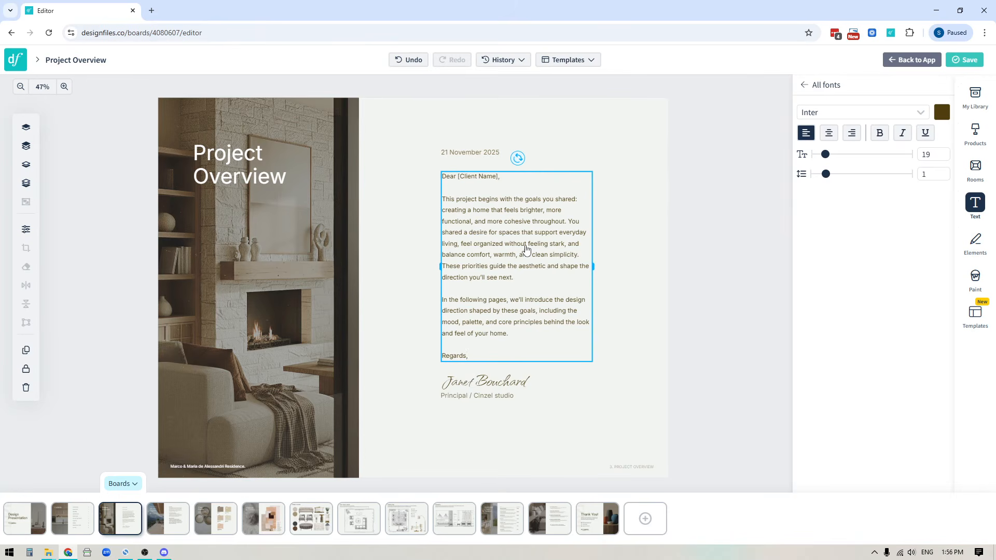
pyautogui.moveTo(474, 224); pyautogui.dragTo(565, 227)
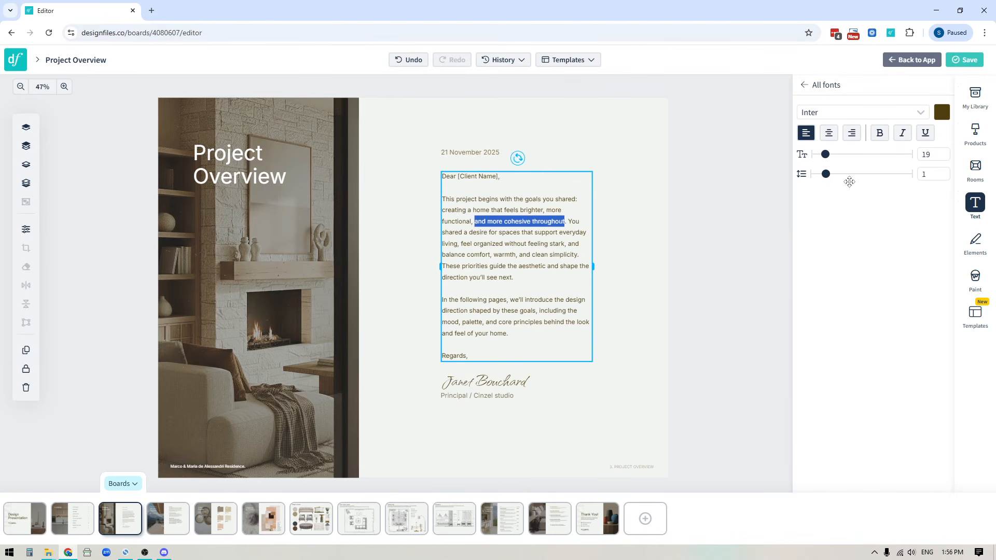
pyautogui.click(880, 136)
pyautogui.click(903, 134)
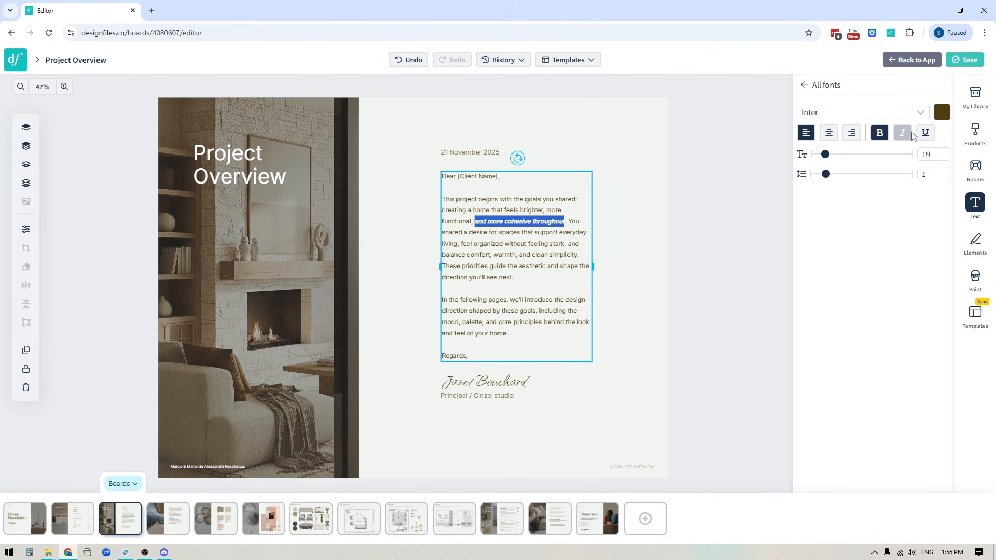
pyautogui.click(924, 134)
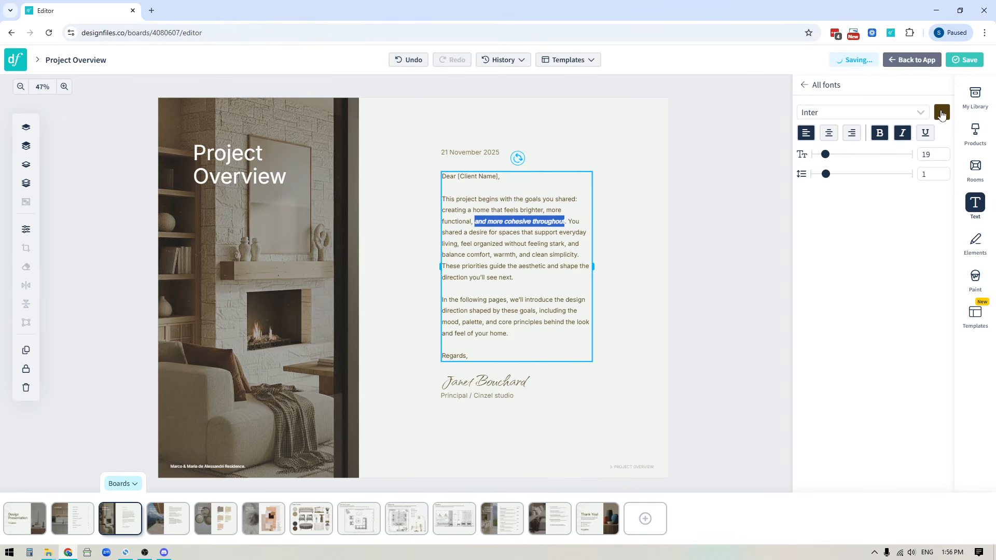
# Recolour the words "and more cohesive throughout" to a reddish orange and deselect the letter's text box.
pyautogui.click(942, 114)
pyautogui.click(937, 204)
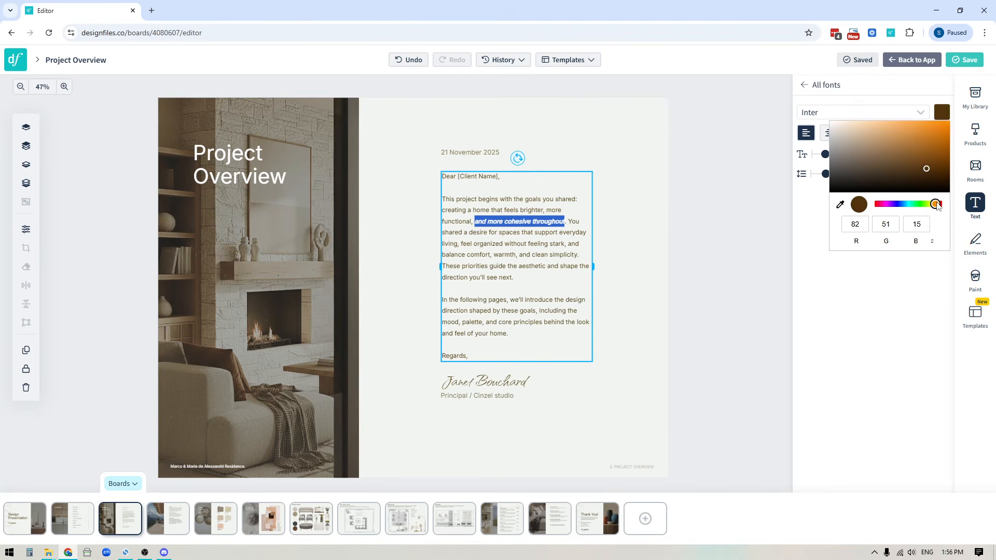
pyautogui.moveTo(932, 166); pyautogui.dragTo(934, 147)
pyautogui.click(736, 245)
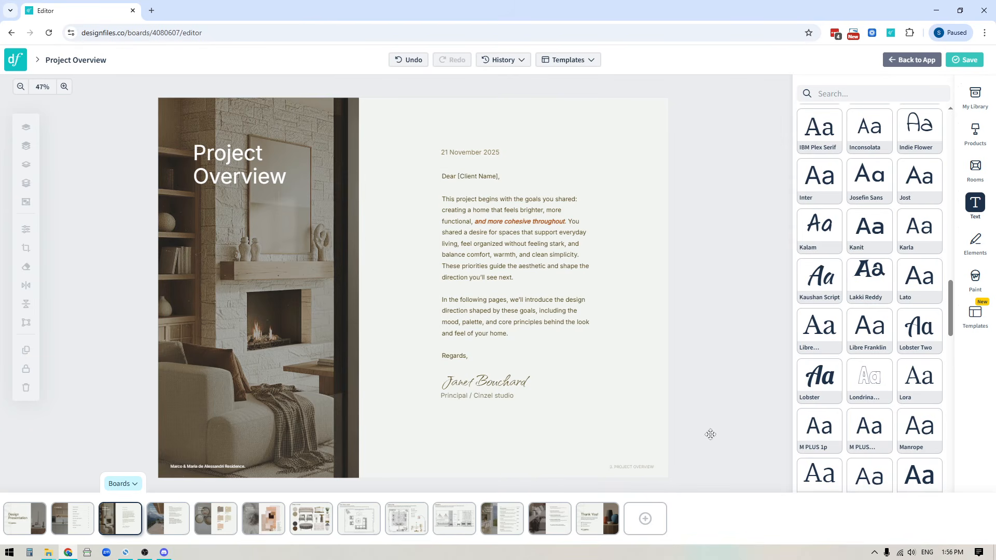
pyautogui.scroll(6, 852, 383)
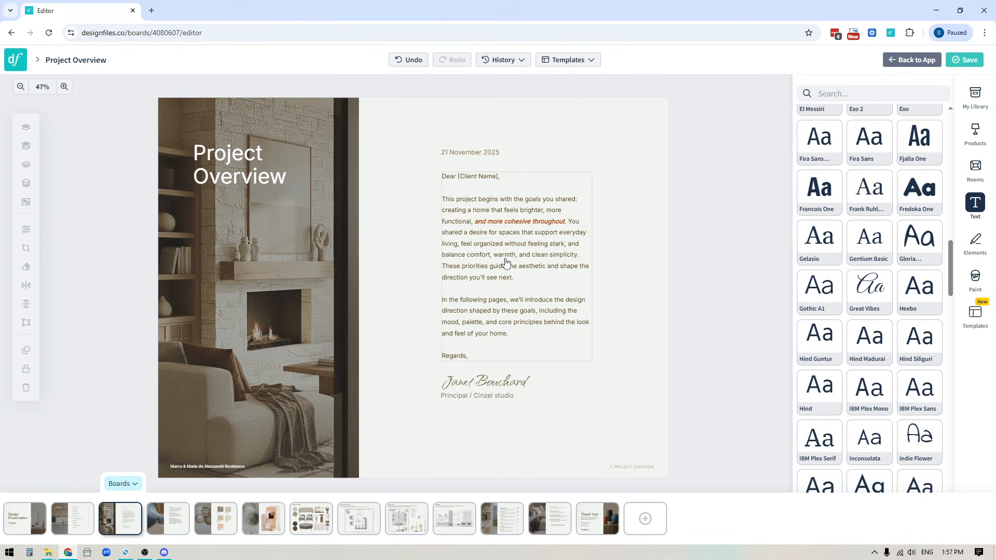